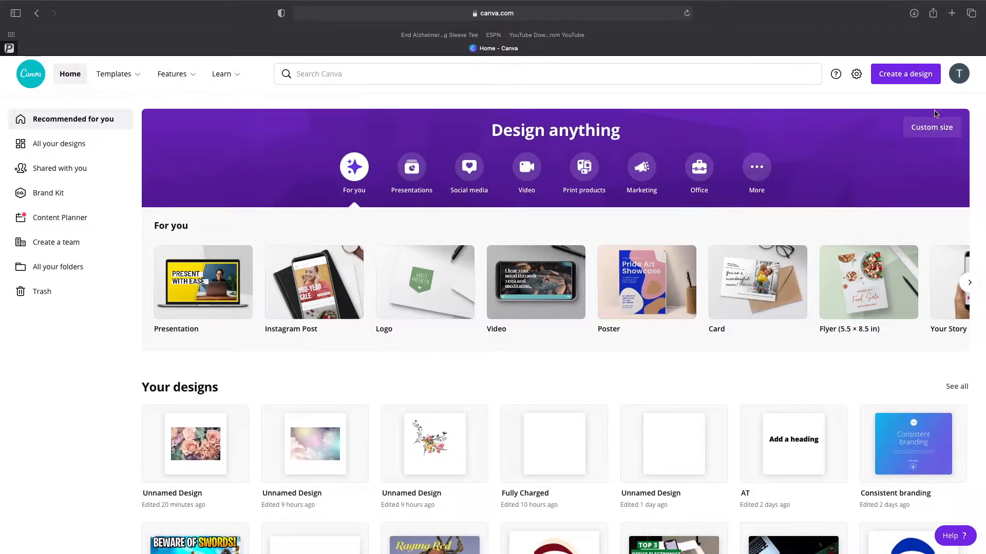
Step: Create a new blank Logo design and resize its canvas to 2000 × 2001 px
{"action": "left_click", "coordinate": [899, 80]}
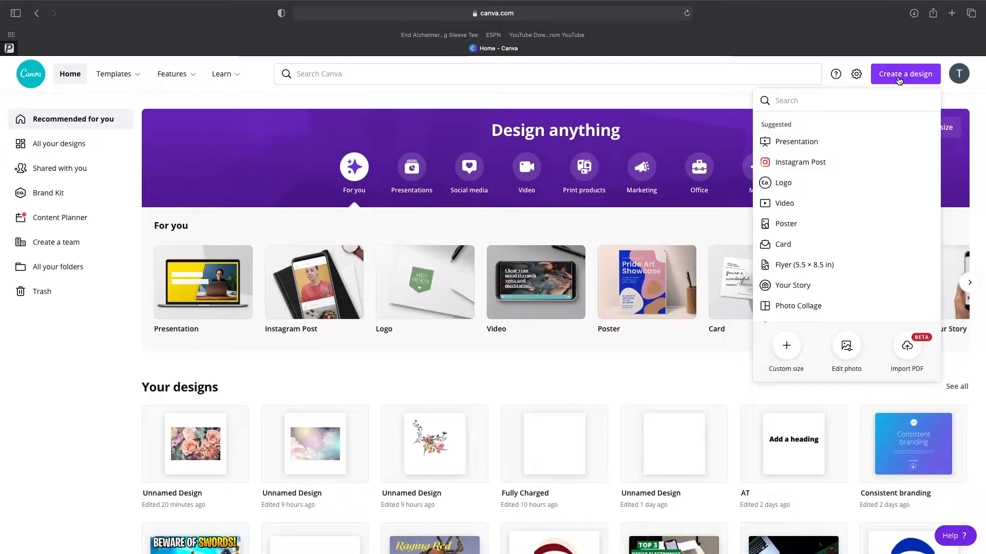
{"action": "left_click", "coordinate": [831, 186]}
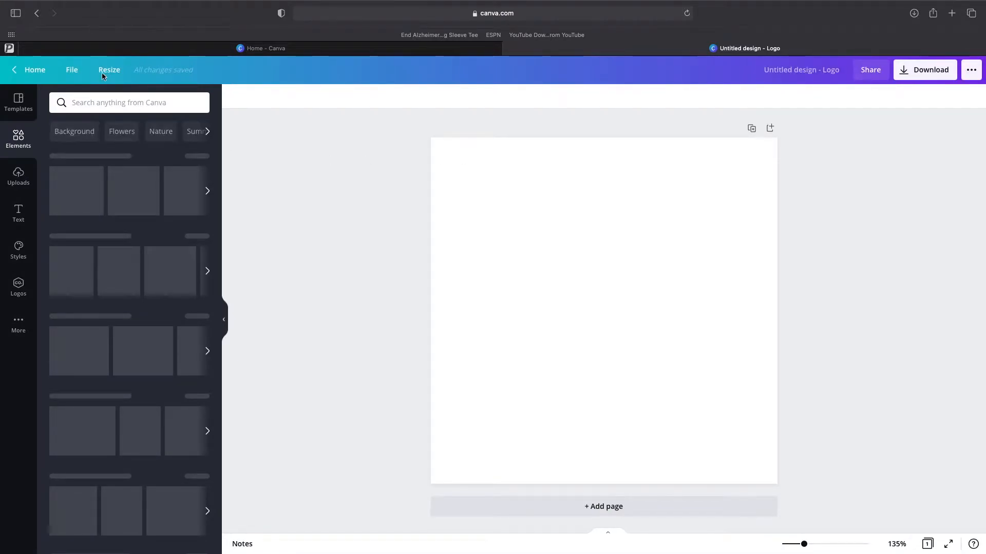
{"action": "left_click", "coordinate": [102, 71]}
{"action": "left_click", "coordinate": [142, 149]}
{"action": "left_click_drag", "start_coordinate": [109, 143], "coordinate": [134, 142]}
{"action": "type", "text": "200"}
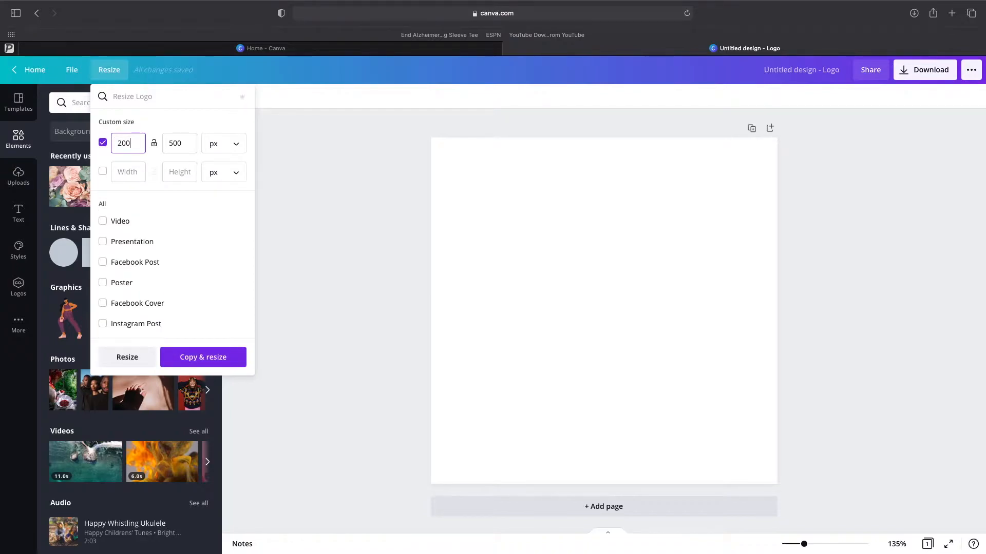
{"action": "type", "text": "0"}
{"action": "left_click", "coordinate": [184, 141]}
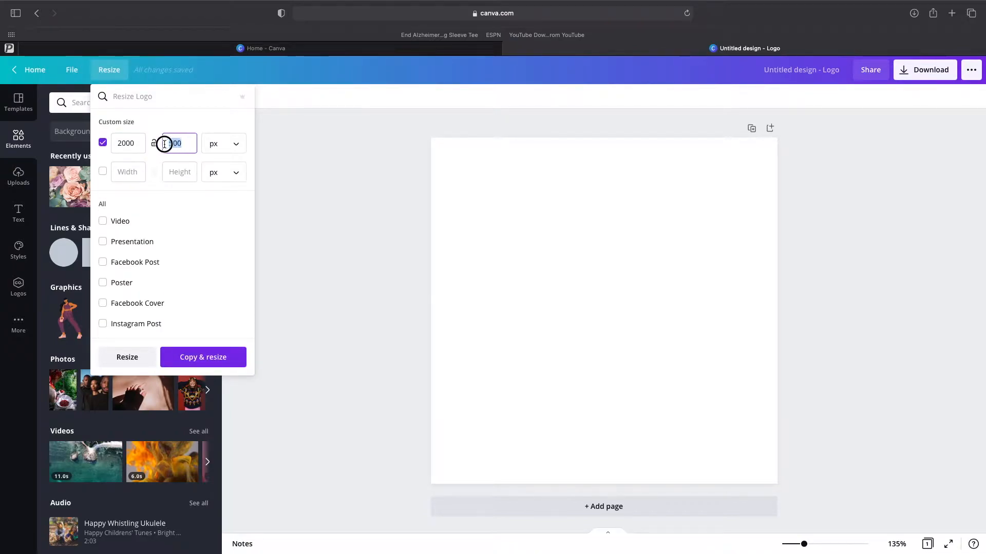
{"action": "double_click", "coordinate": [174, 143]}
{"action": "type", "text": "20001"}
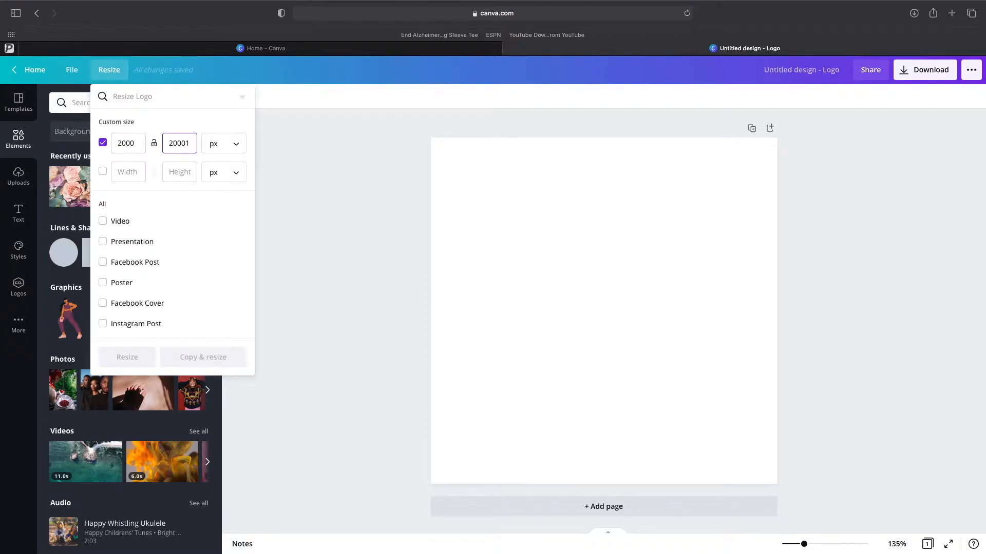
{"action": "key", "text": "BackSpace"}
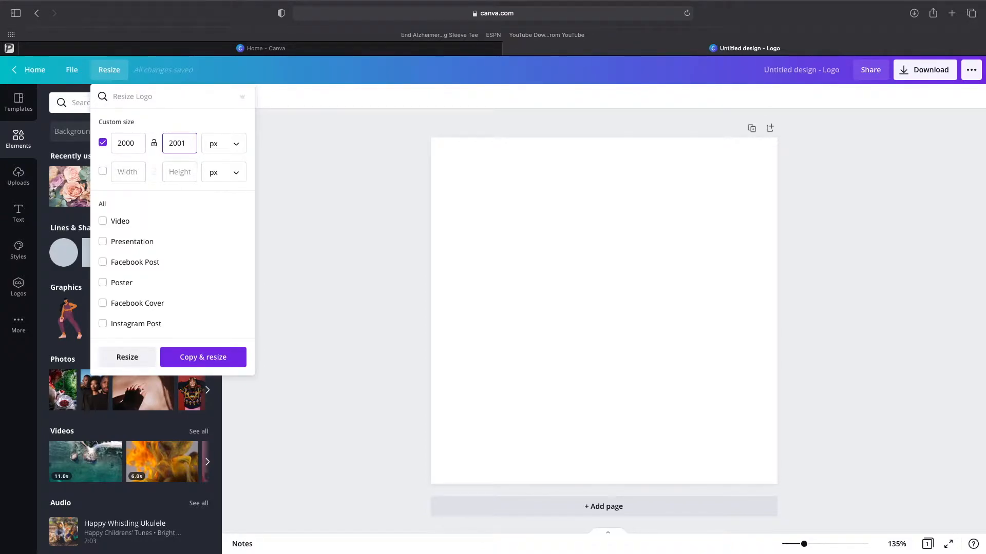
{"action": "left_click", "coordinate": [119, 360]}
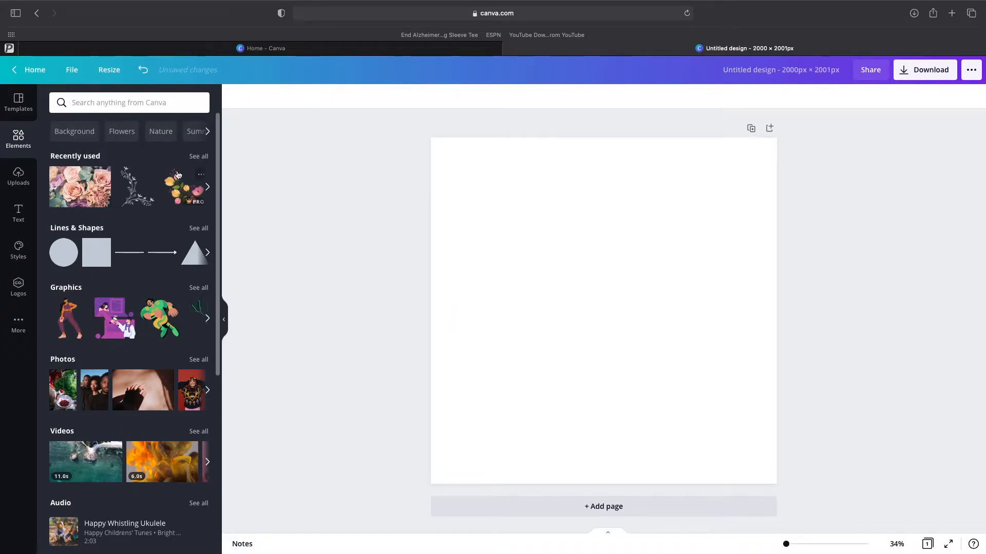
Step: Add a heading to the blank page with the text "Fully"
{"action": "left_click", "coordinate": [23, 214]}
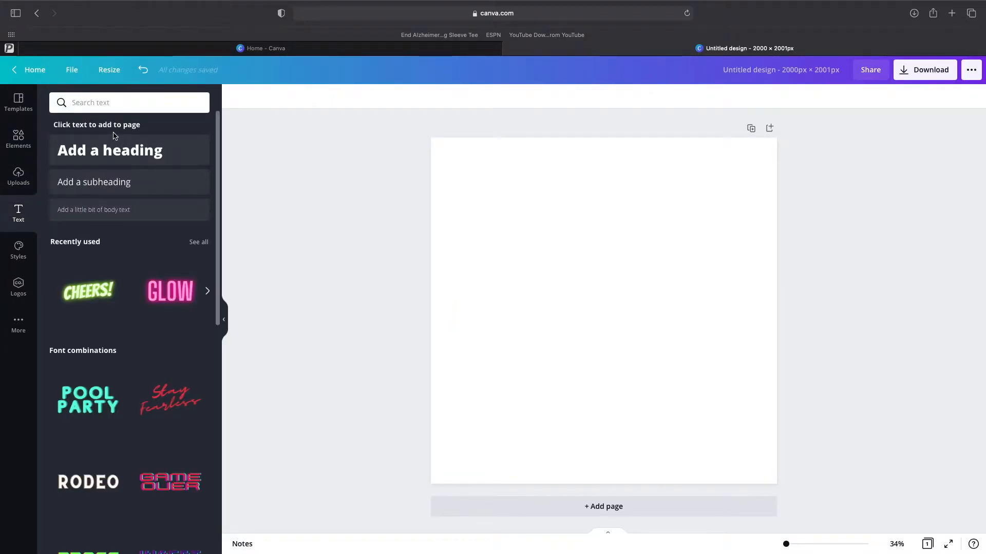
{"action": "scroll", "coordinate": [118, 318], "scroll_direction": "down", "scroll_amount": 3}
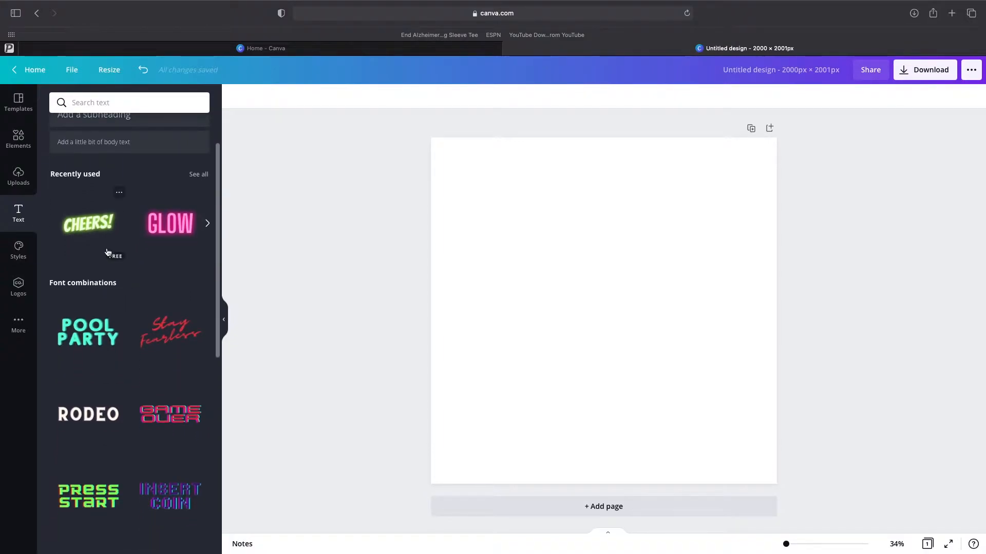
{"action": "scroll", "coordinate": [132, 264], "scroll_direction": "down", "scroll_amount": 10}
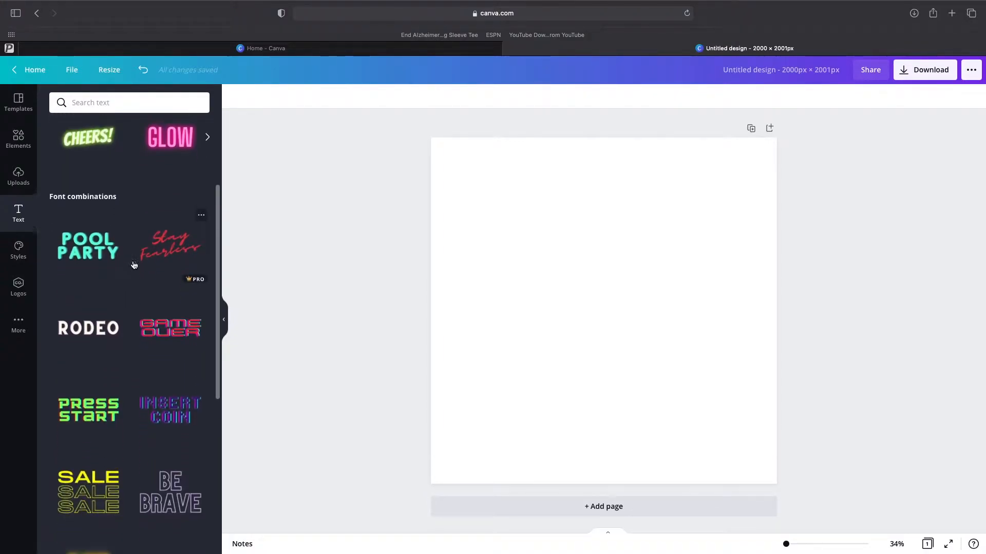
{"action": "scroll", "coordinate": [134, 265], "scroll_direction": "down", "scroll_amount": 6}
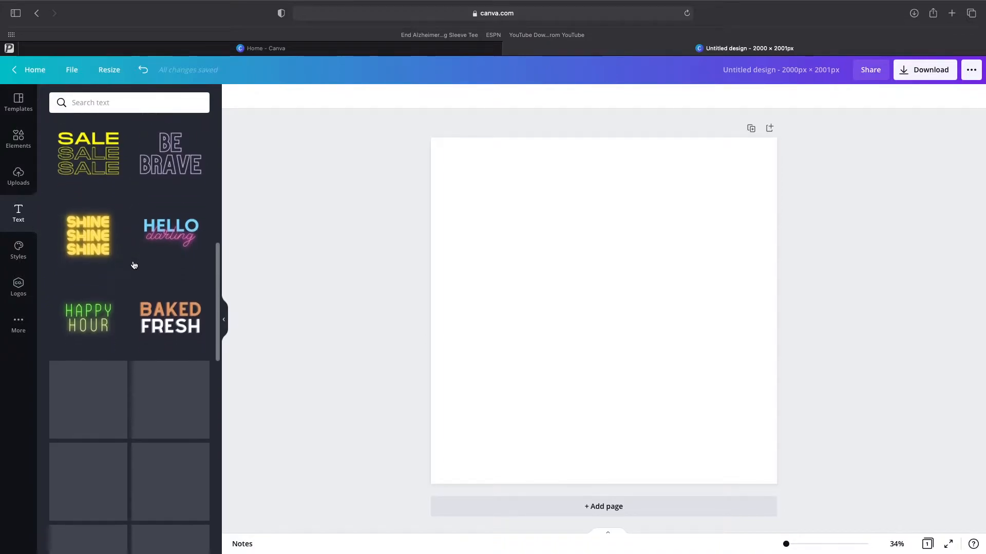
{"action": "scroll", "coordinate": [134, 265], "scroll_direction": "down", "scroll_amount": 13}
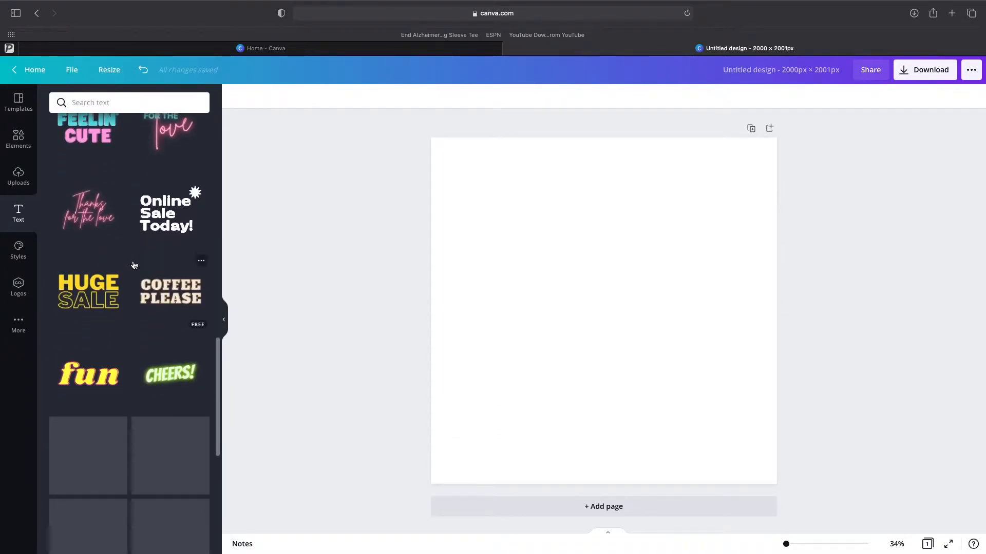
{"action": "scroll", "coordinate": [133, 265], "scroll_direction": "up", "scroll_amount": 15}
{"action": "scroll", "coordinate": [134, 265], "scroll_direction": "up", "scroll_amount": 16}
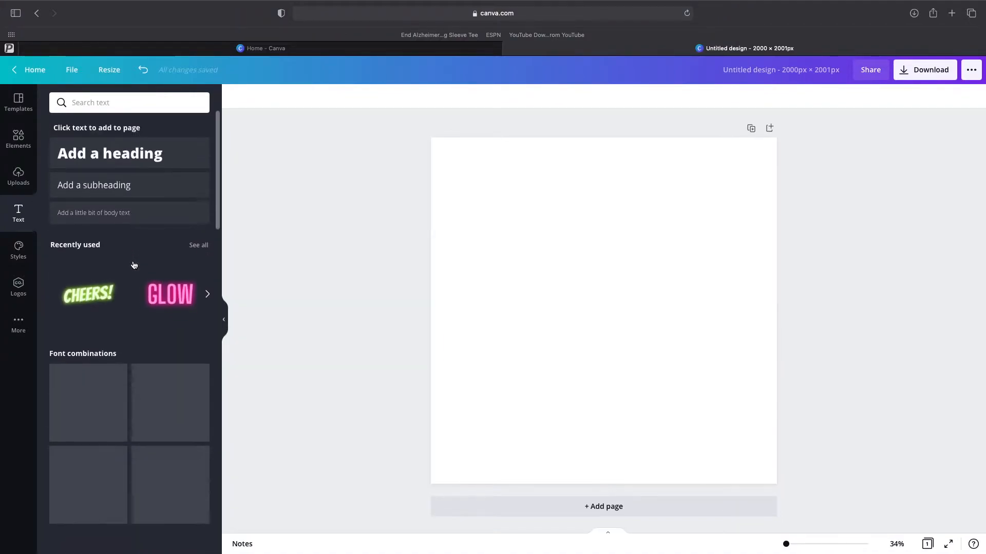
{"action": "left_click", "coordinate": [85, 149]}
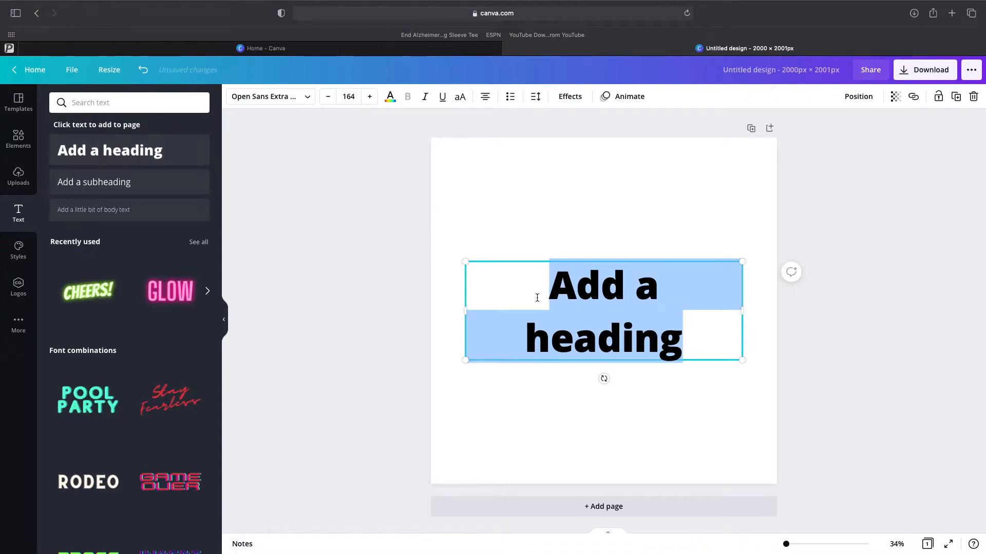
{"action": "type", "text": "Fully"}
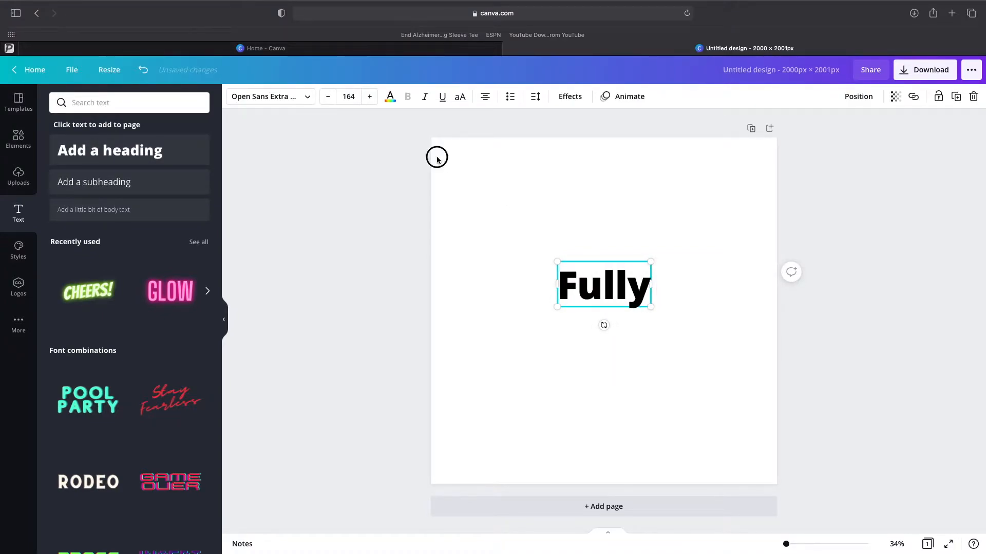
{"action": "left_click", "coordinate": [444, 183]}
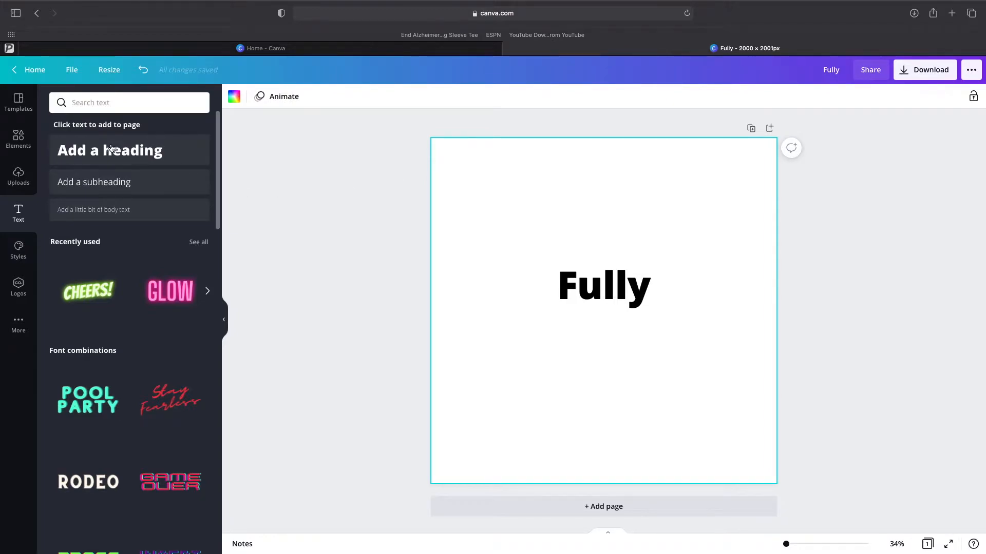
Step: Add a second heading reading "Charged" and place it directly below "Fully"
{"action": "left_click", "coordinate": [133, 156]}
{"action": "type", "text": "Cha"}
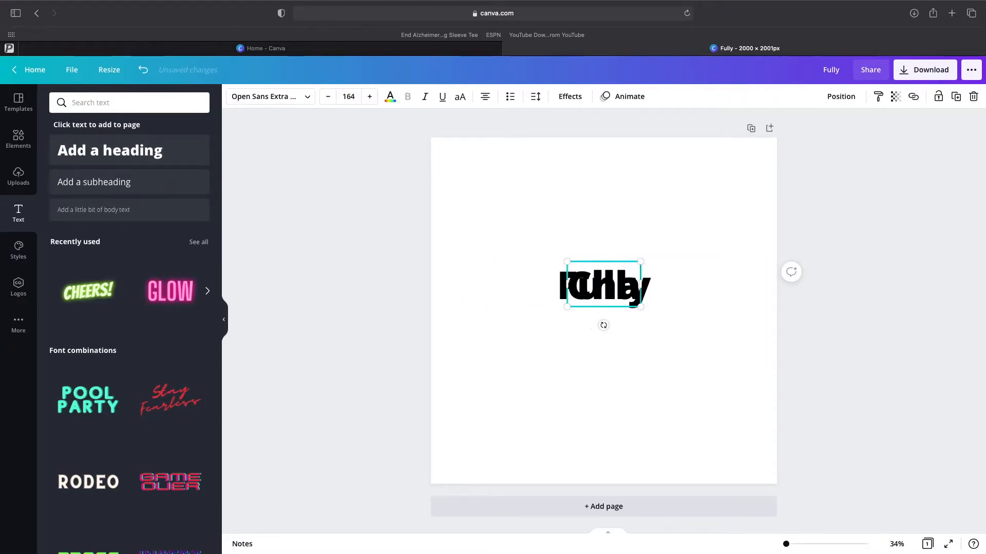
{"action": "type", "text": "r"}
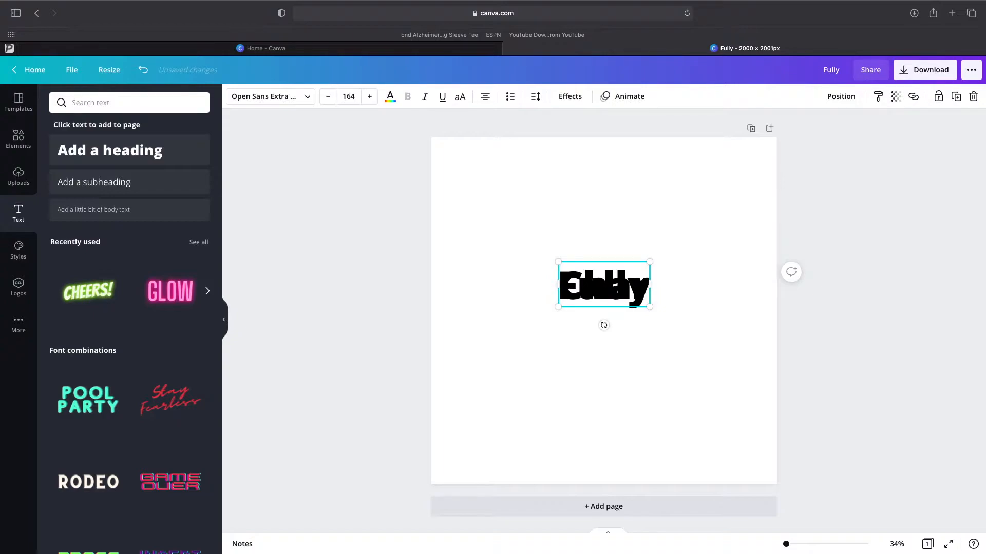
{"action": "type", "text": "ged"}
{"action": "left_click_drag", "start_coordinate": [653, 261], "coordinate": [651, 306]}
{"action": "left_click", "coordinate": [537, 277]}
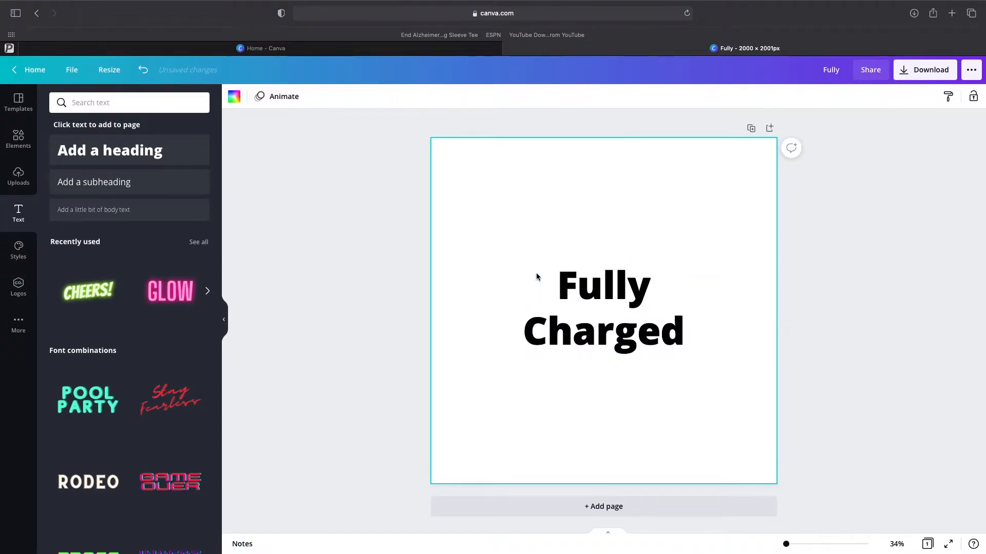
Step: Select both the "Fully" and "Charged" headings and set their font size to 330
{"action": "left_click_drag", "start_coordinate": [500, 265], "coordinate": [670, 366]}
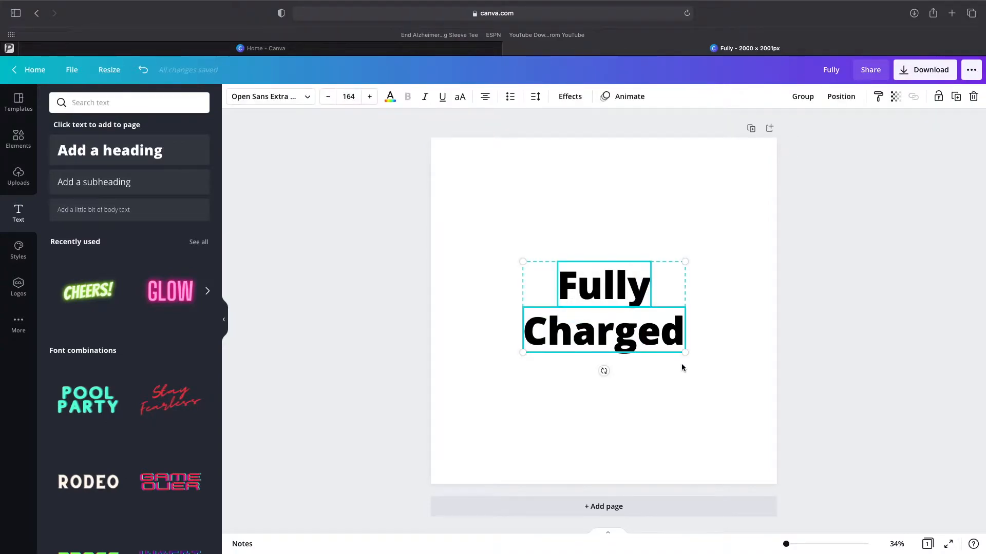
{"action": "left_click_drag", "start_coordinate": [356, 96], "coordinate": [344, 97]}
{"action": "left_click", "coordinate": [348, 96]}
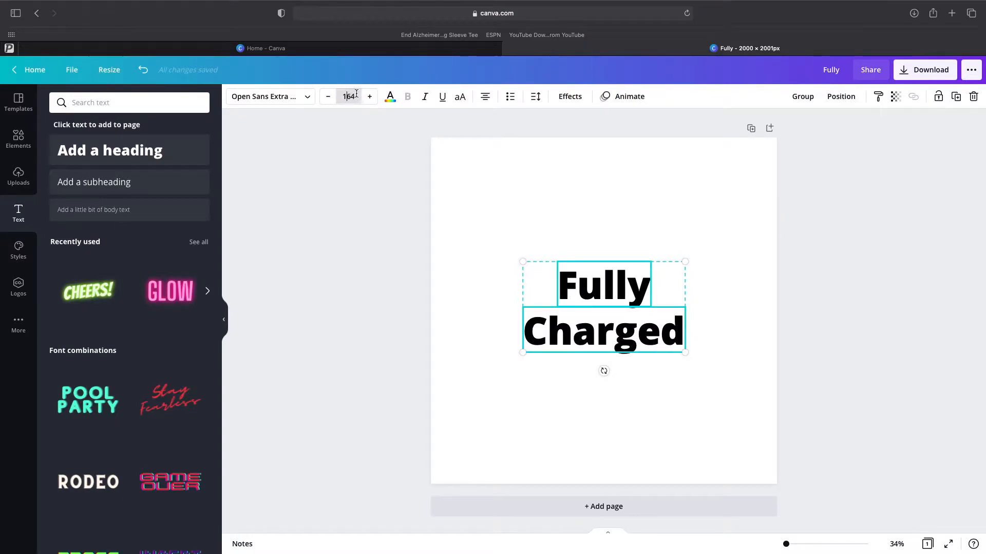
{"action": "left_click_drag", "start_coordinate": [347, 97], "coordinate": [339, 96]}
{"action": "type", "text": "300"}
{"action": "key", "text": "Return"}
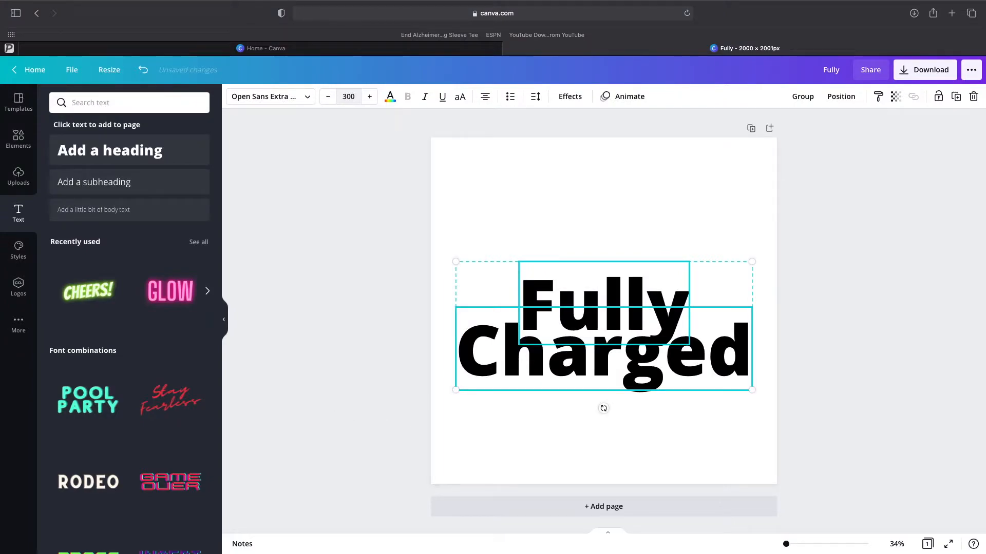
{"action": "left_click", "coordinate": [341, 97]}
{"action": "type", "text": "330"}
{"action": "key", "text": "Return"}
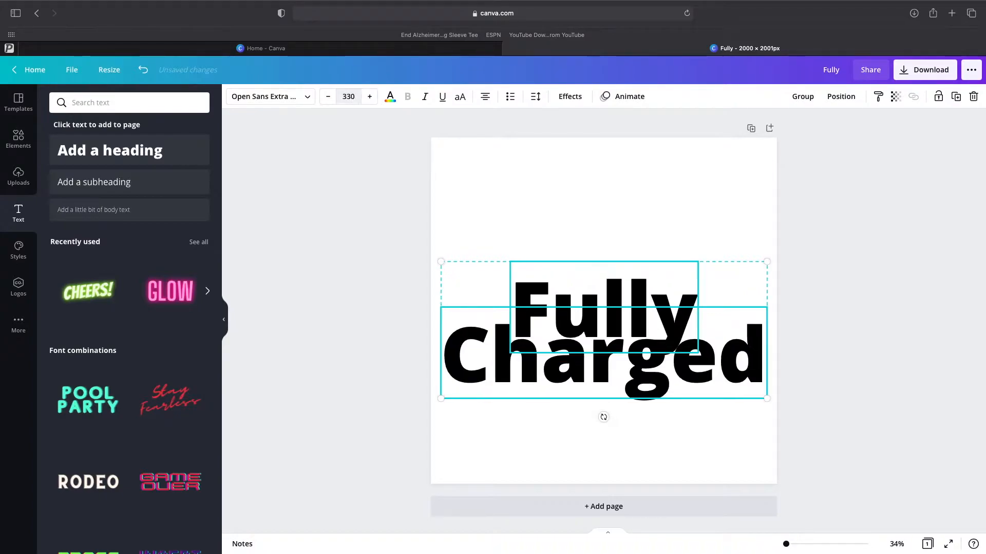
Step: Change the font of both selected headings to Bangers
{"action": "left_click", "coordinate": [307, 97]}
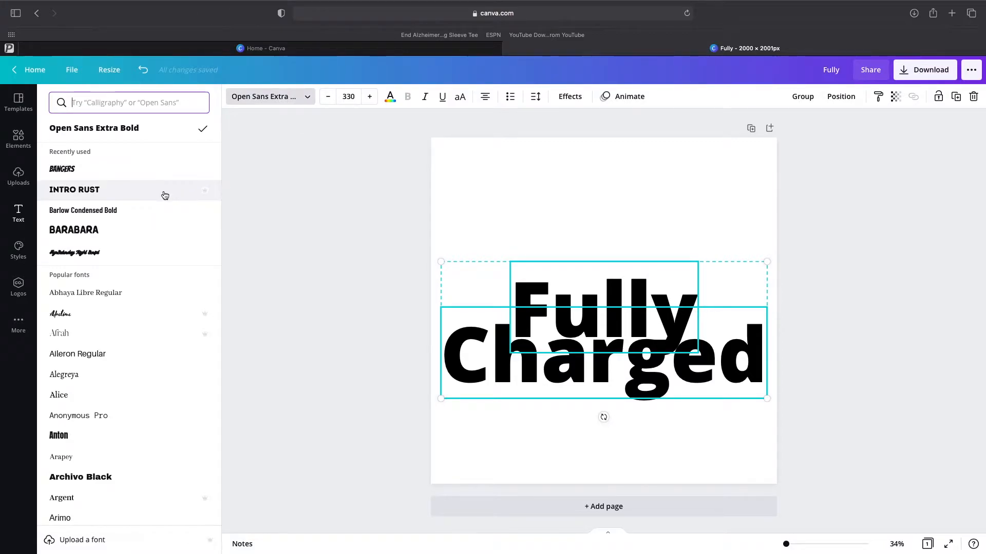
{"action": "left_click", "coordinate": [165, 190]}
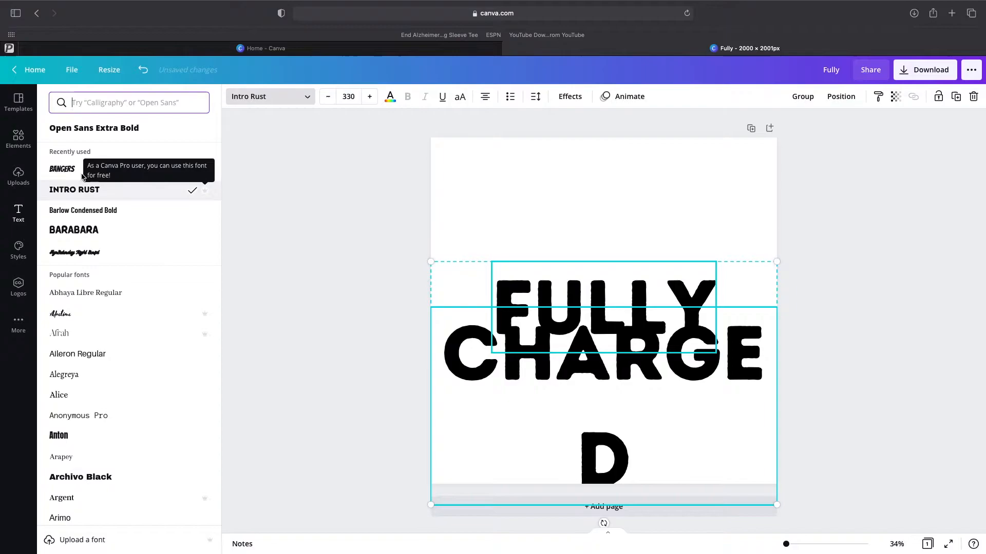
{"action": "left_click", "coordinate": [62, 169]}
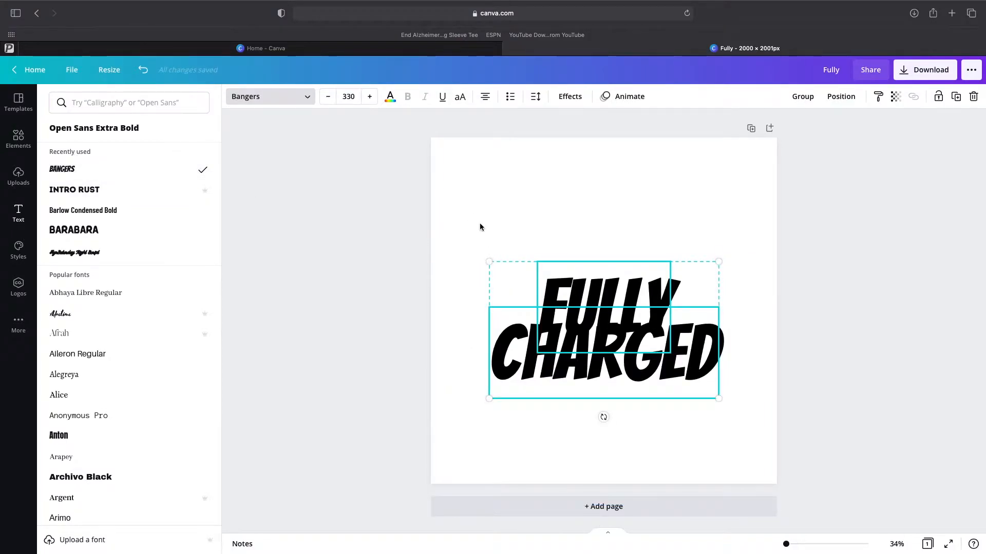
{"action": "left_click", "coordinate": [471, 219]}
Step: Move "Fully" up the page and "Charged" up just beneath it so the two words stack without overlapping
{"action": "left_click_drag", "start_coordinate": [591, 292], "coordinate": [592, 239]}
{"action": "left_click_drag", "start_coordinate": [591, 339], "coordinate": [587, 309]}
{"action": "left_click", "coordinate": [675, 440]}
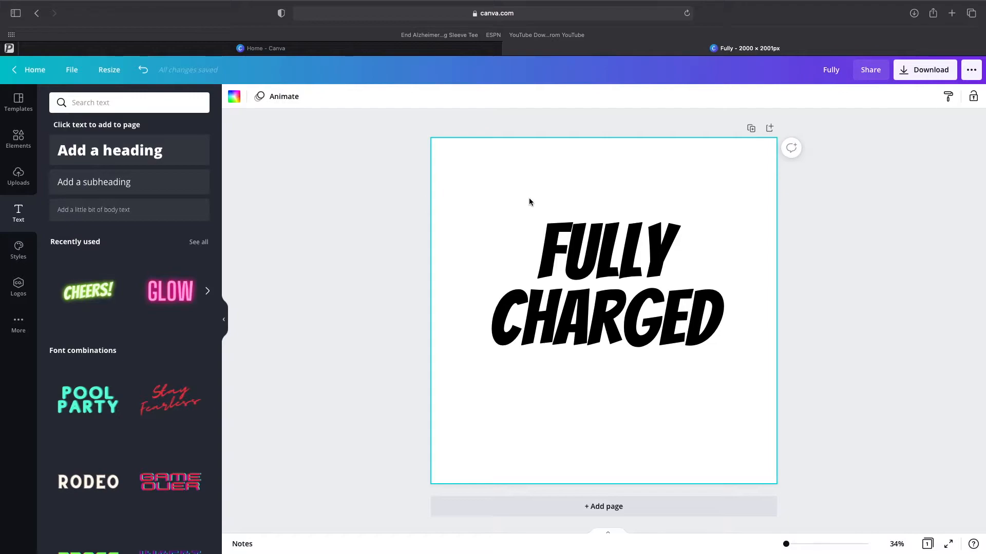
Step: Search the elements library for "battery"
{"action": "left_click", "coordinate": [132, 106]}
{"action": "left_click", "coordinate": [135, 150]}
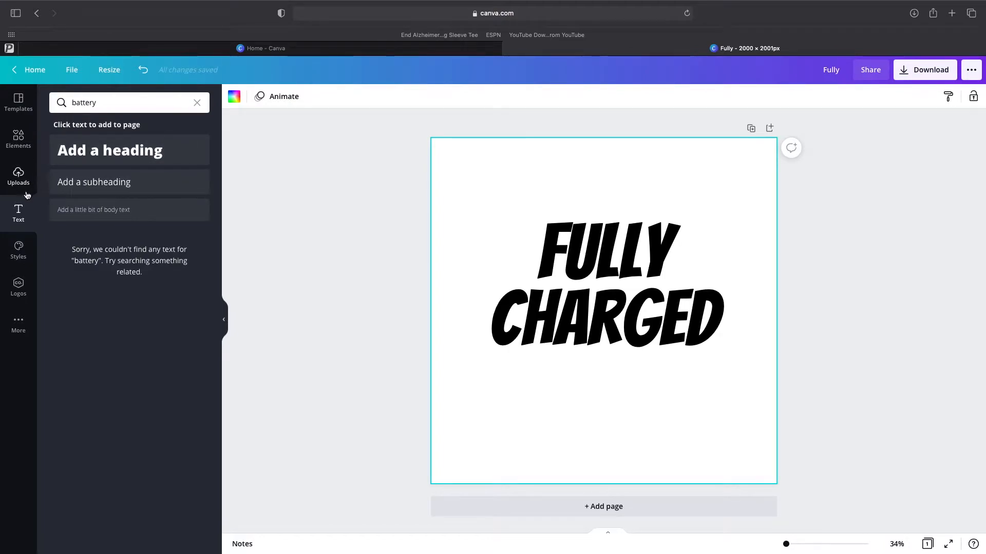
{"action": "left_click", "coordinate": [18, 142]}
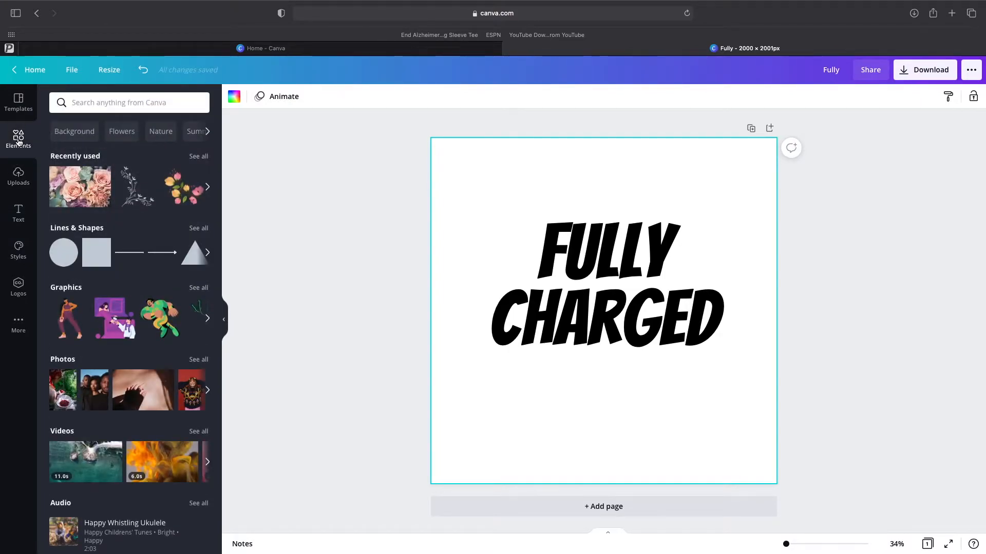
{"action": "left_click", "coordinate": [128, 103]}
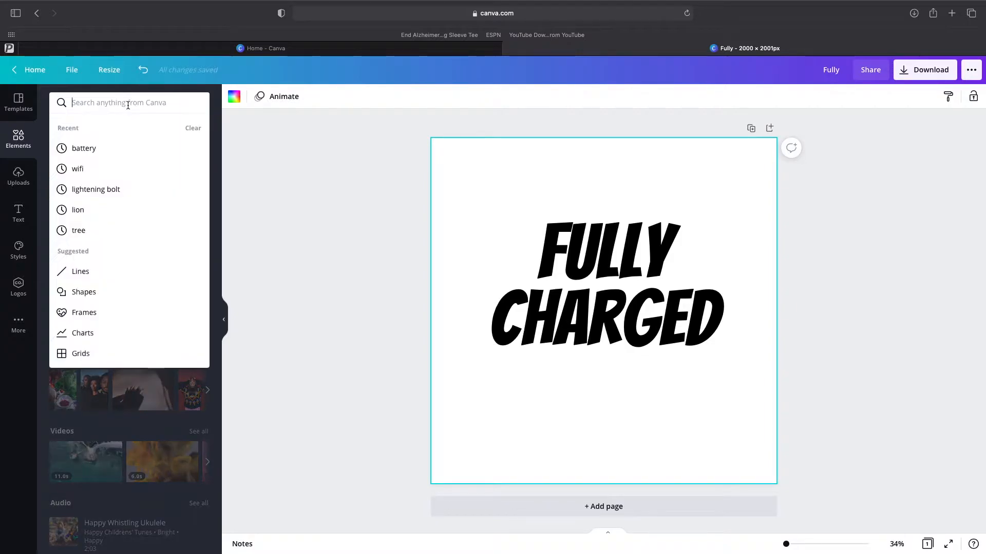
{"action": "left_click", "coordinate": [117, 149]}
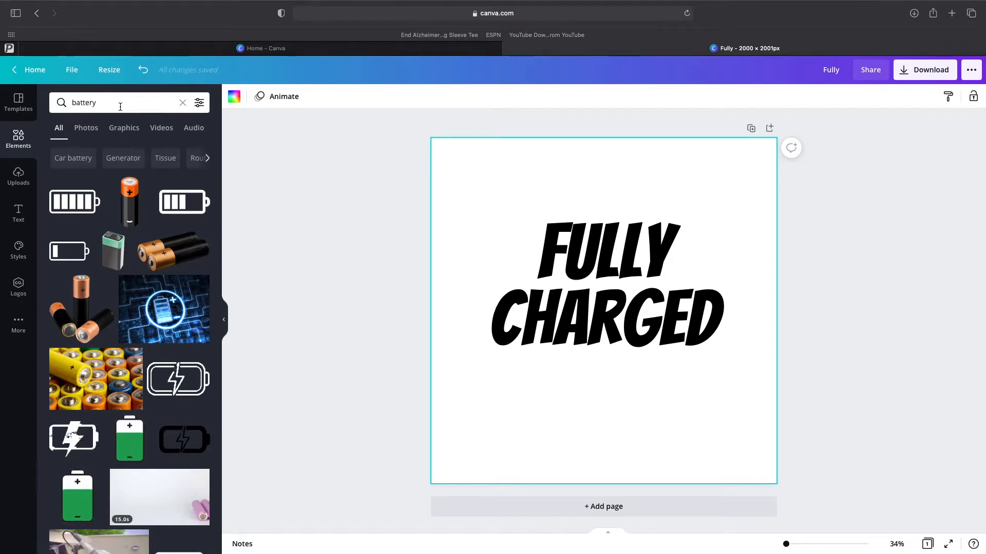
Step: Add the horizontal battery graphic with five full bars to the page and place it just below "Charged"
{"action": "scroll", "coordinate": [119, 253], "scroll_direction": "down", "scroll_amount": 5}
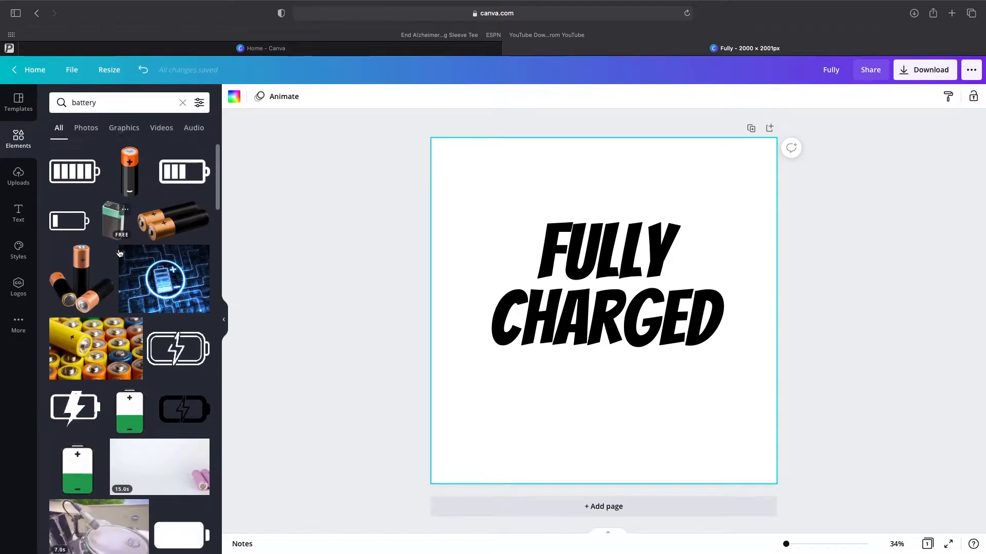
{"action": "scroll", "coordinate": [119, 253], "scroll_direction": "down", "scroll_amount": 10}
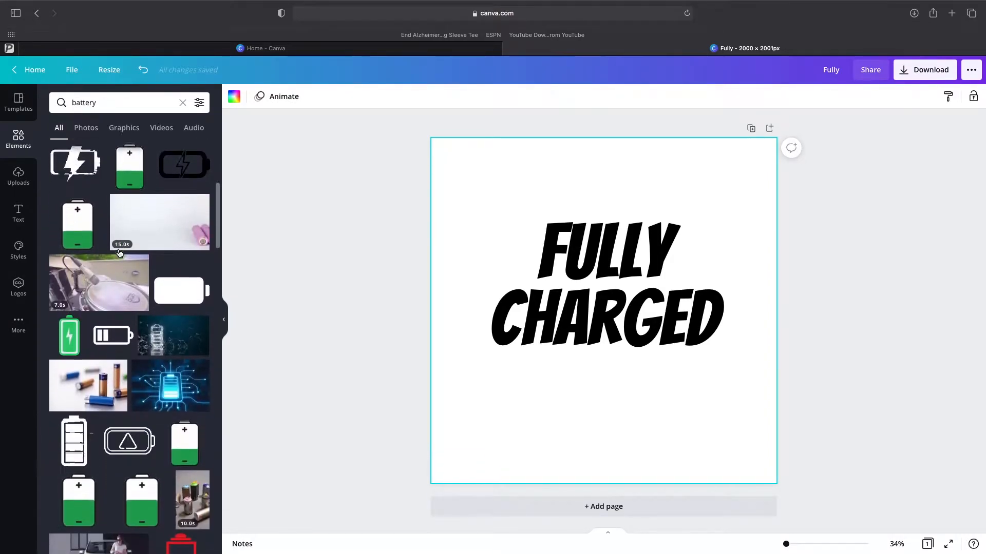
{"action": "scroll", "coordinate": [119, 252], "scroll_direction": "down", "scroll_amount": 9}
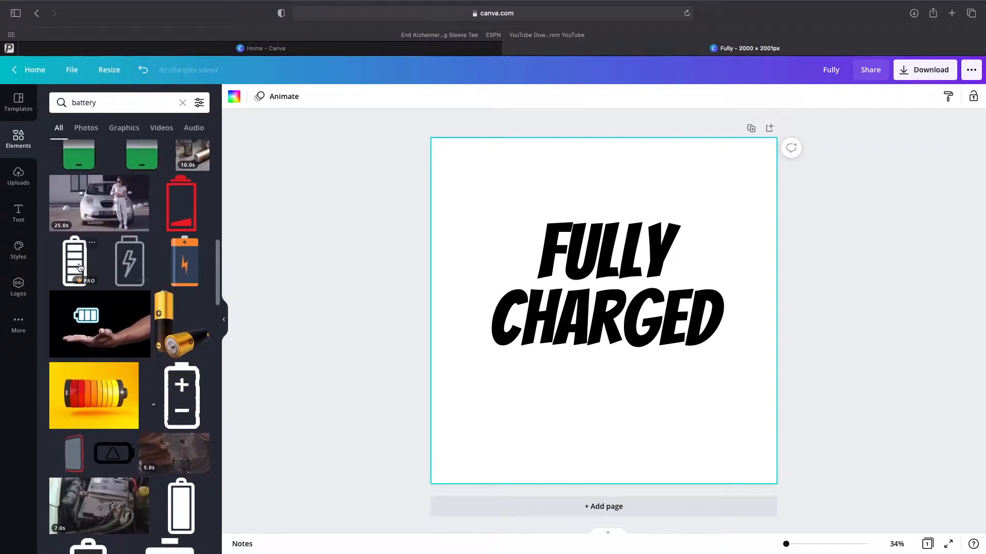
{"action": "scroll", "coordinate": [82, 265], "scroll_direction": "down", "scroll_amount": 5}
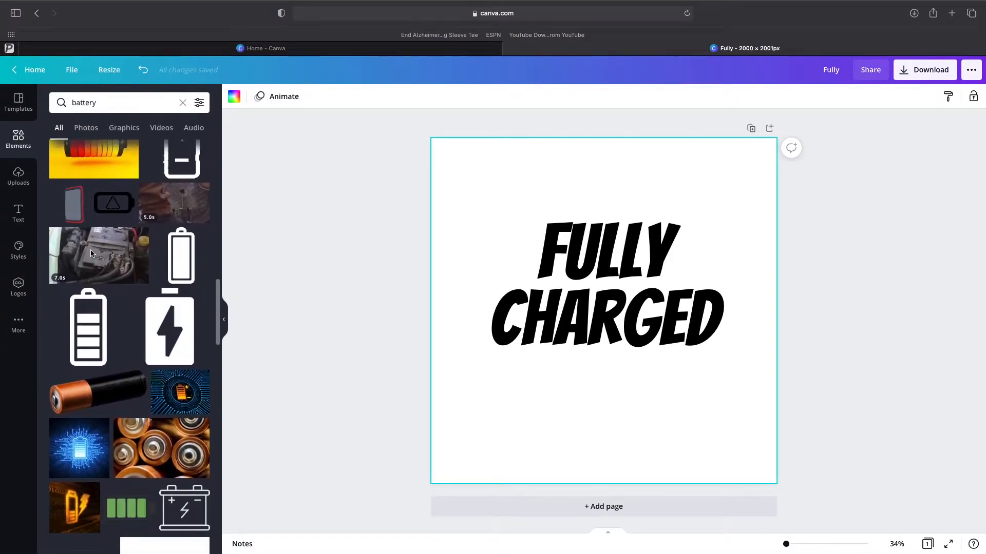
{"action": "scroll", "coordinate": [103, 263], "scroll_direction": "down", "scroll_amount": 2}
{"action": "scroll", "coordinate": [102, 263], "scroll_direction": "up", "scroll_amount": 20}
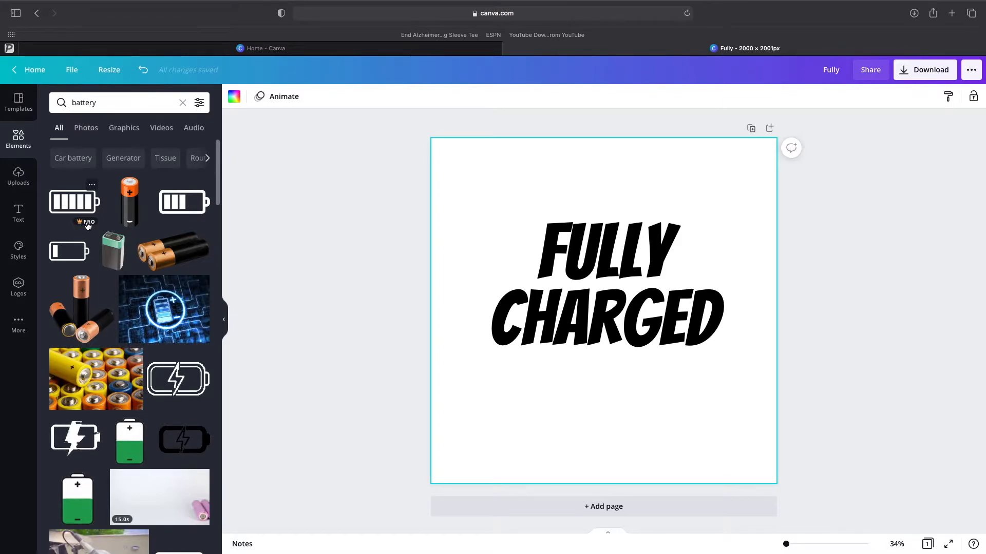
{"action": "left_click", "coordinate": [72, 202]}
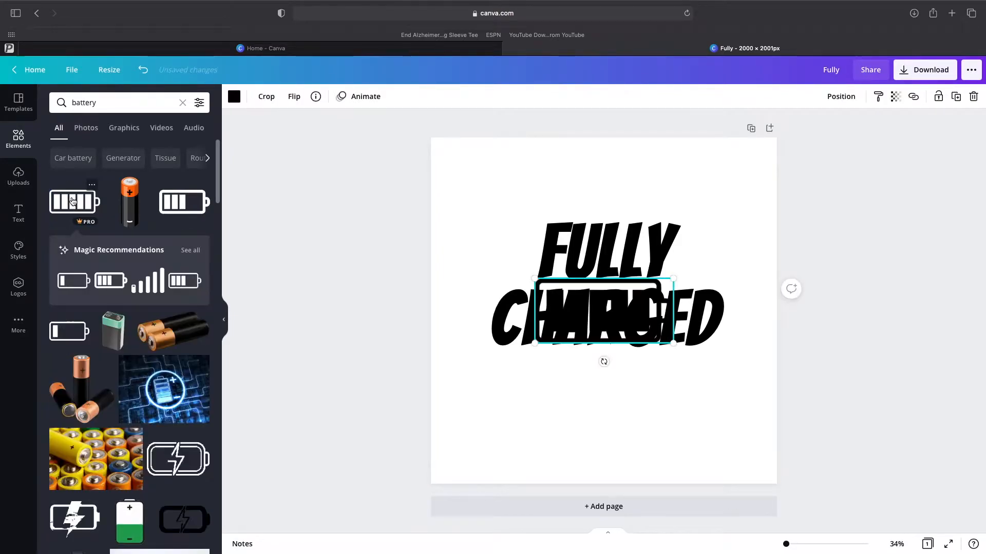
{"action": "left_click_drag", "start_coordinate": [554, 282], "coordinate": [554, 361]}
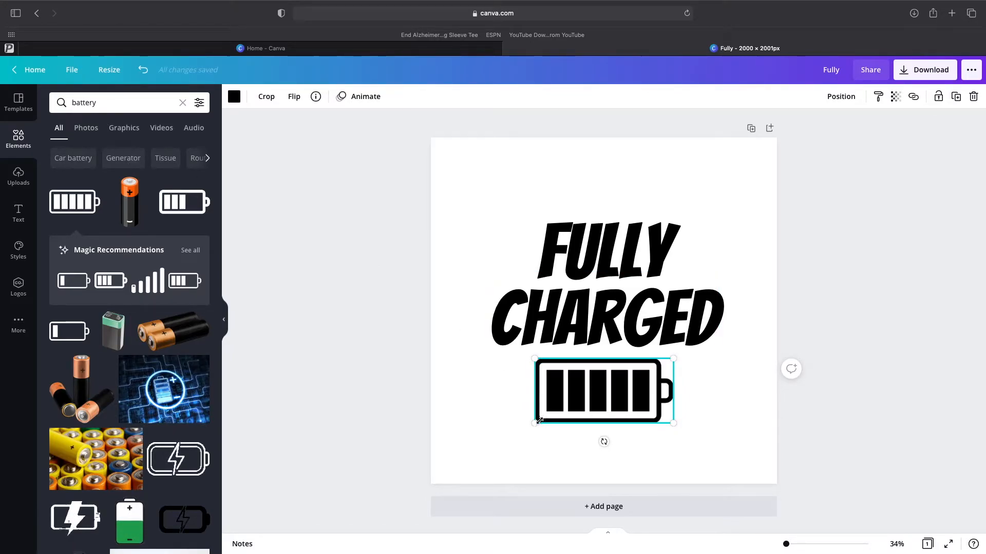
Step: Shrink the battery graphic and rotate it upright with a slight rightward tilt to match the slanted lettering
{"action": "left_click_drag", "start_coordinate": [539, 421], "coordinate": [580, 392]}
{"action": "left_click", "coordinate": [540, 395]}
{"action": "left_click", "coordinate": [607, 388]}
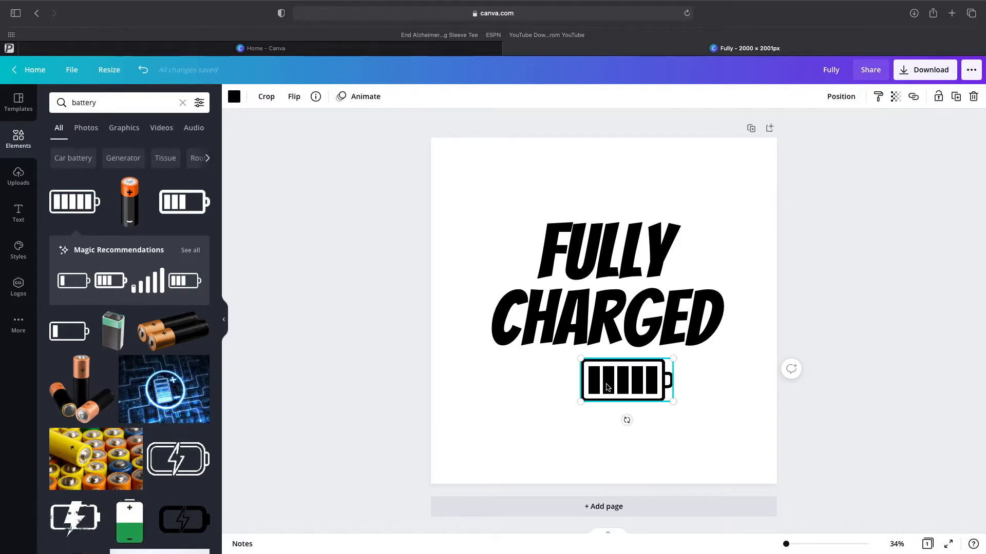
{"action": "left_click_drag", "start_coordinate": [628, 420], "coordinate": [664, 387]}
{"action": "left_click", "coordinate": [712, 415]}
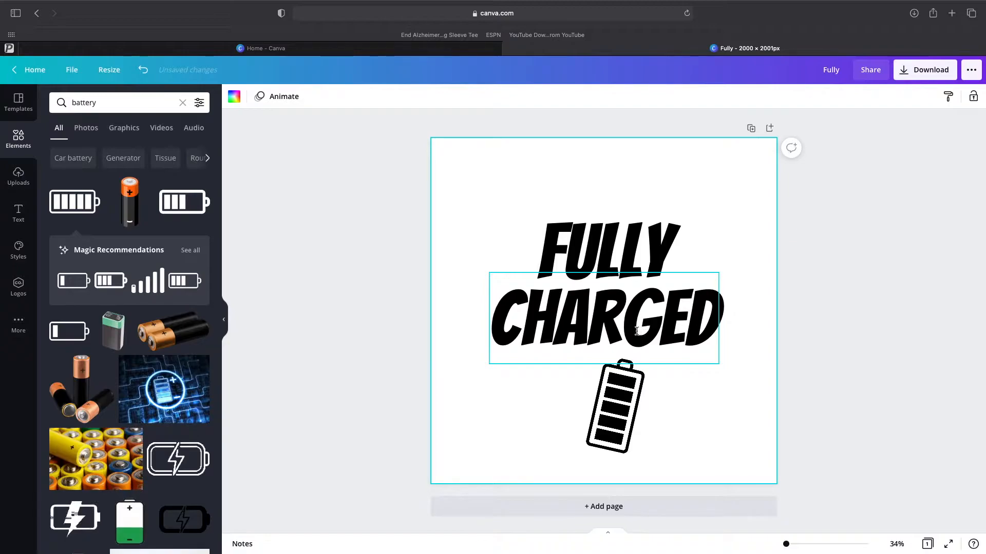
Step: Replace the letter E in "Charged" with blank space and fit the tilted battery graphic into the gap
{"action": "left_click", "coordinate": [686, 313]}
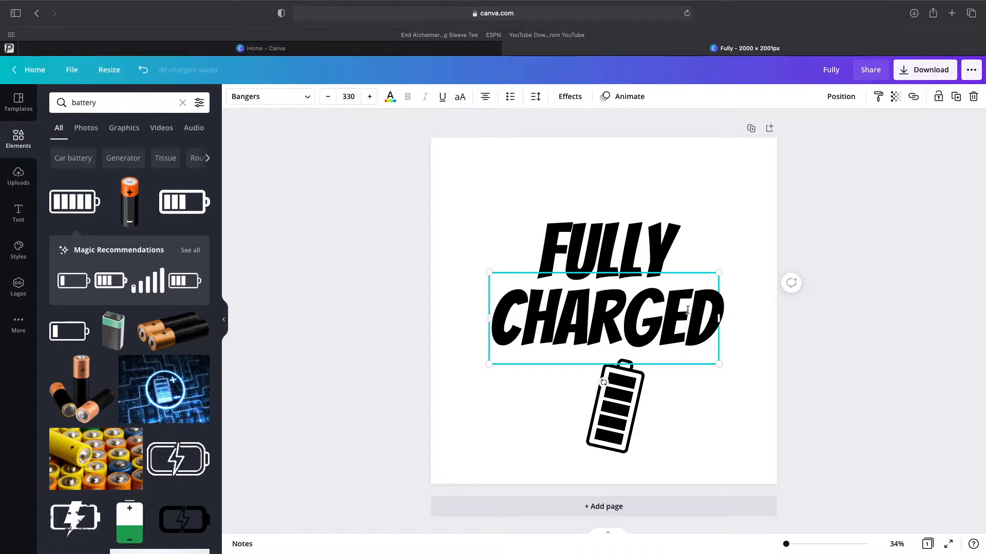
{"action": "key", "text": "BackSpace"}
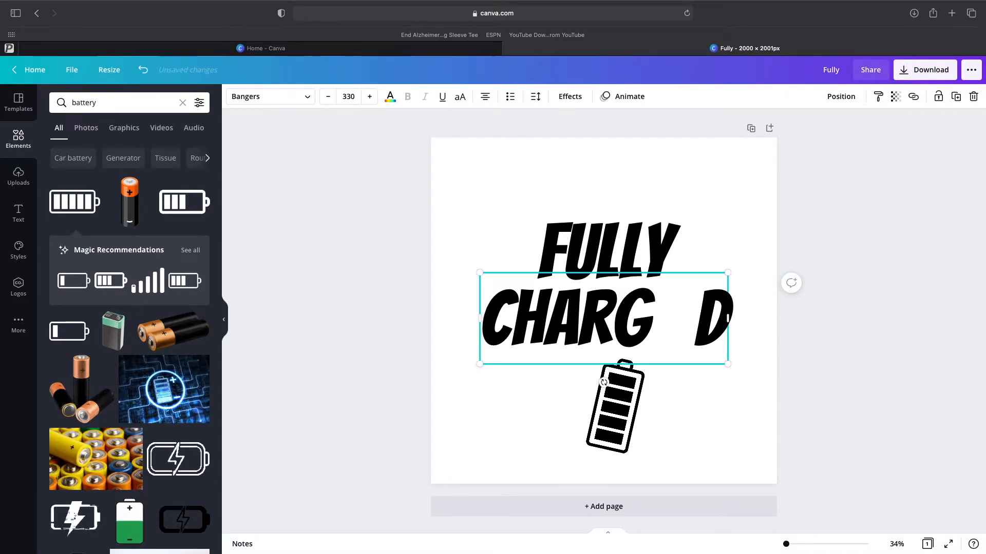
{"action": "left_click", "coordinate": [621, 417]}
{"action": "left_click_drag", "start_coordinate": [622, 417], "coordinate": [683, 323]}
{"action": "left_click_drag", "start_coordinate": [685, 356], "coordinate": [684, 347]}
{"action": "left_click", "coordinate": [717, 431]}
{"action": "left_click_drag", "start_coordinate": [678, 309], "coordinate": [677, 314]}
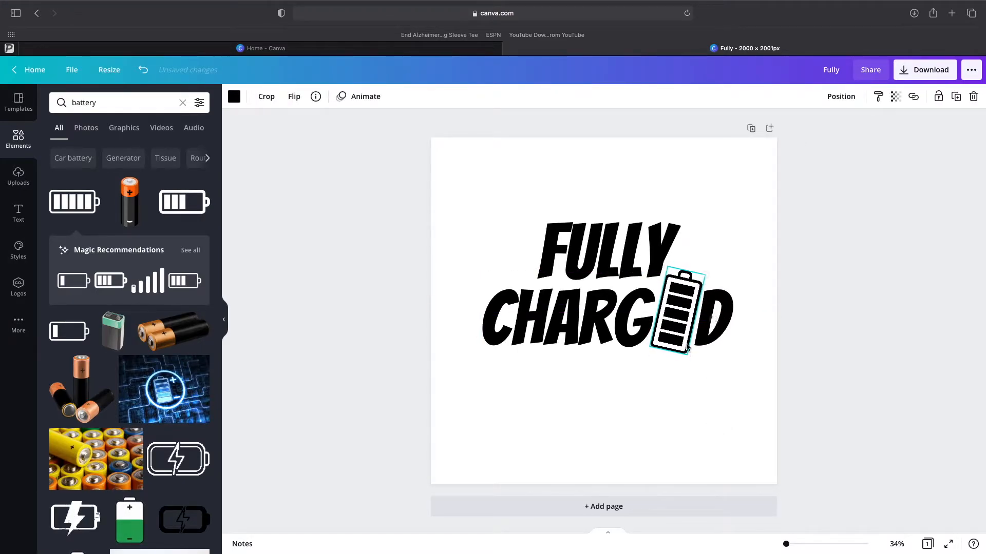
{"action": "left_click", "coordinate": [728, 435]}
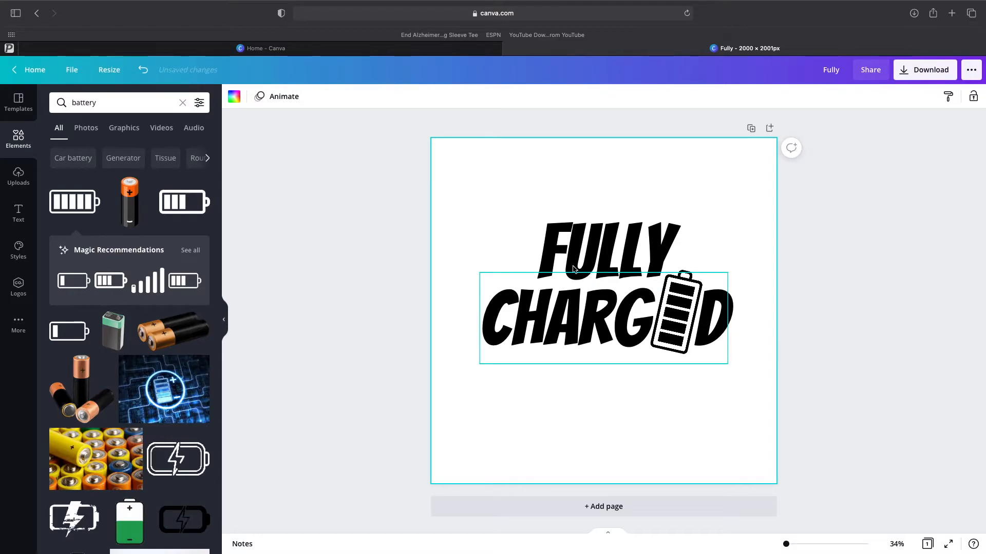
Step: Recolor the battery graphic lime green and nudge it slightly down between the G and the D
{"action": "left_click", "coordinate": [667, 303]}
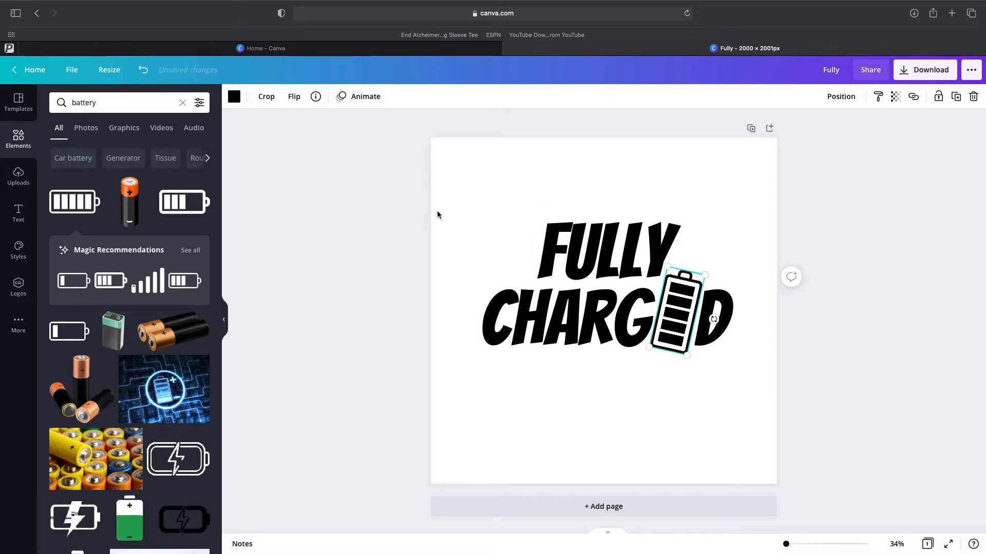
{"action": "left_click", "coordinate": [236, 99]}
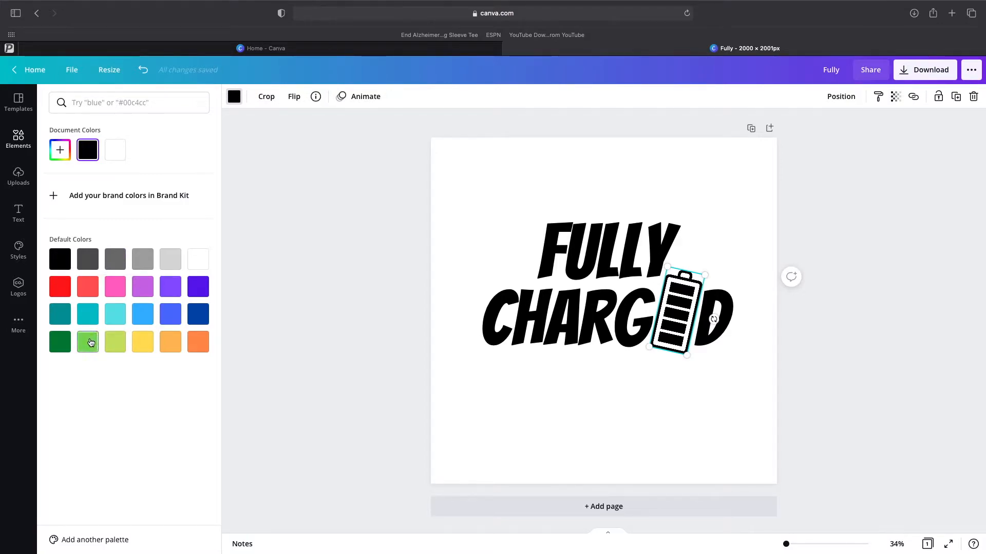
{"action": "left_click", "coordinate": [115, 342]}
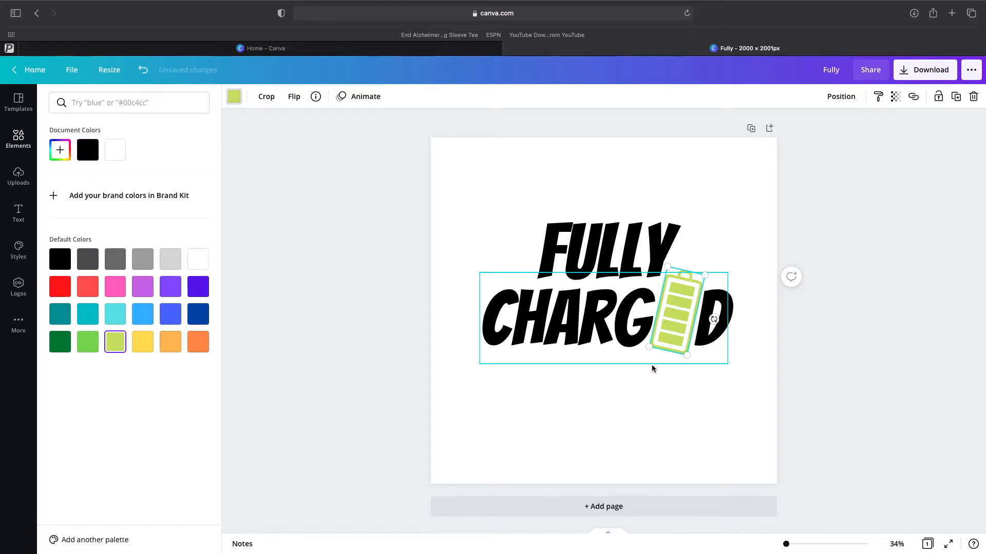
{"action": "left_click_drag", "start_coordinate": [674, 300], "coordinate": [672, 307]}
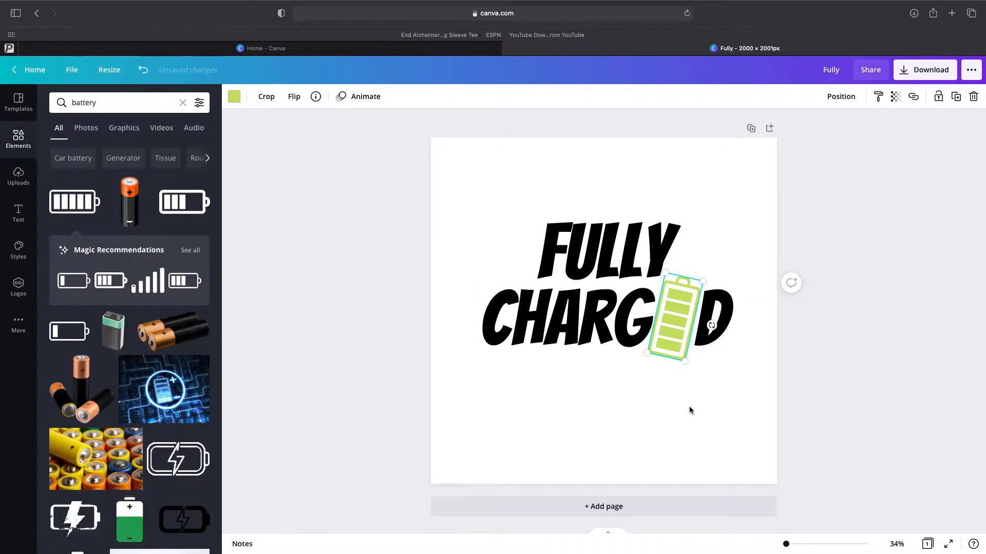
{"action": "left_click", "coordinate": [532, 375]}
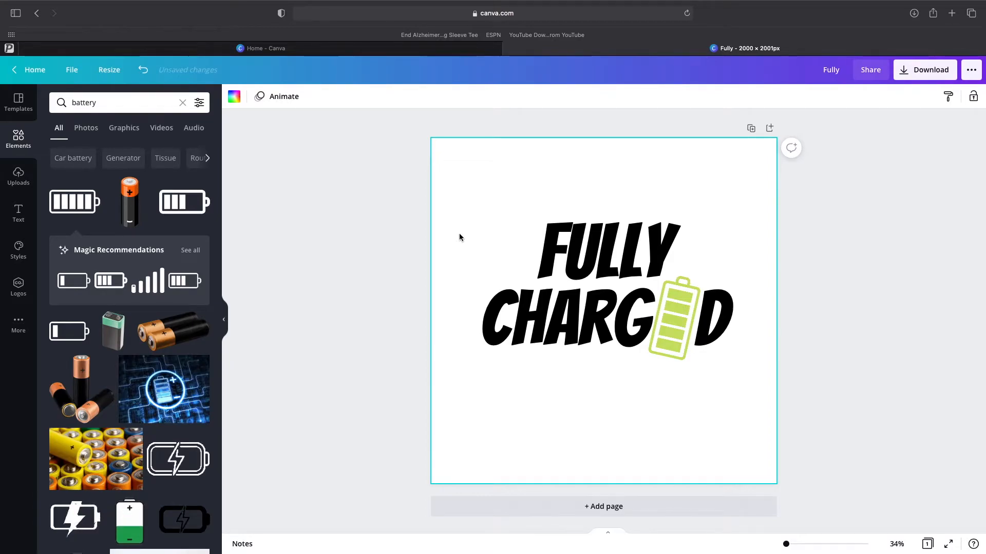
Step: Set the text color of "Fully" to a custom bright yellow, #F8E700
{"action": "left_click", "coordinate": [546, 248]}
{"action": "left_click", "coordinate": [390, 98]}
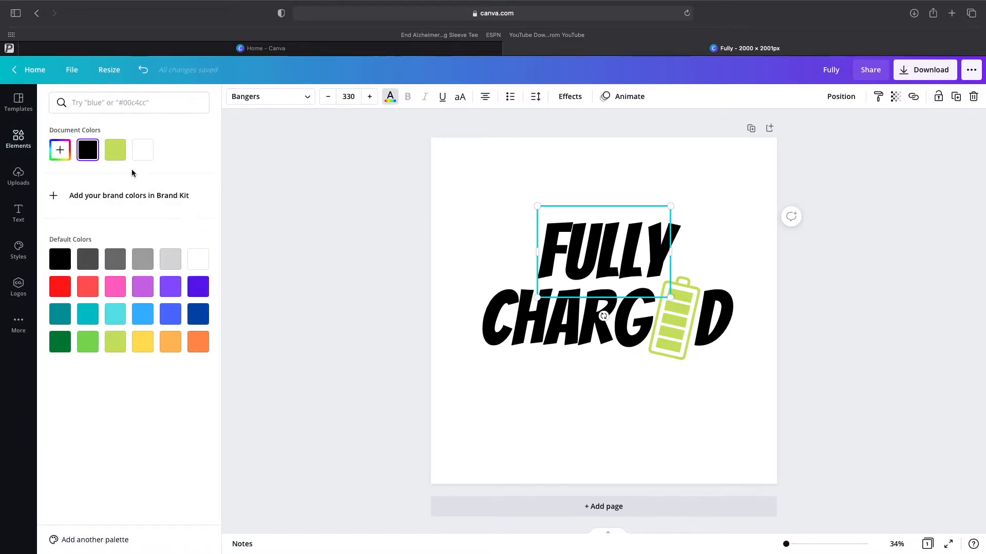
{"action": "left_click", "coordinate": [60, 150]}
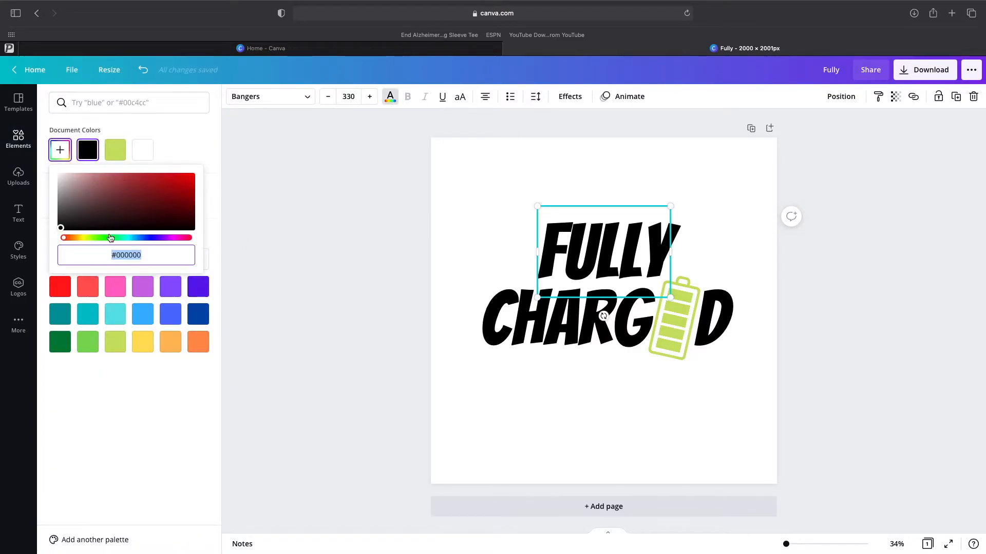
{"action": "left_click_drag", "start_coordinate": [66, 241], "coordinate": [78, 243]}
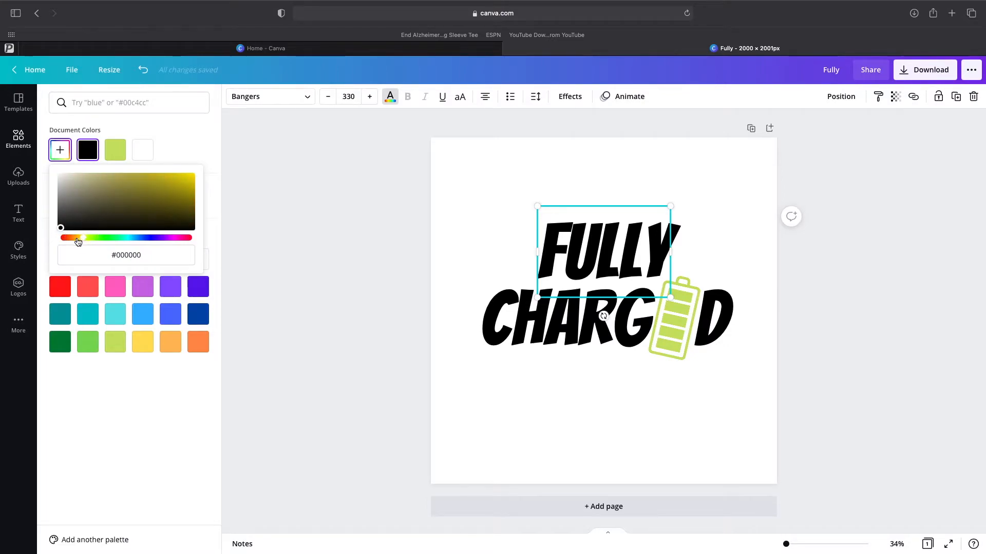
{"action": "left_click_drag", "start_coordinate": [187, 187], "coordinate": [203, 177]}
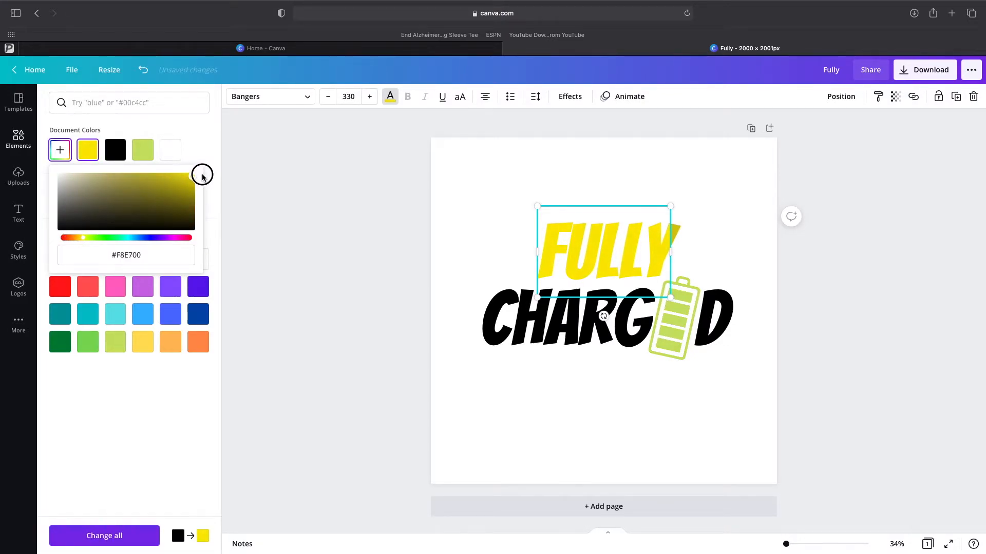
{"action": "left_click", "coordinate": [569, 374]}
Step: Apply the same document yellow to the "Charg d" text line
{"action": "left_click", "coordinate": [573, 348]}
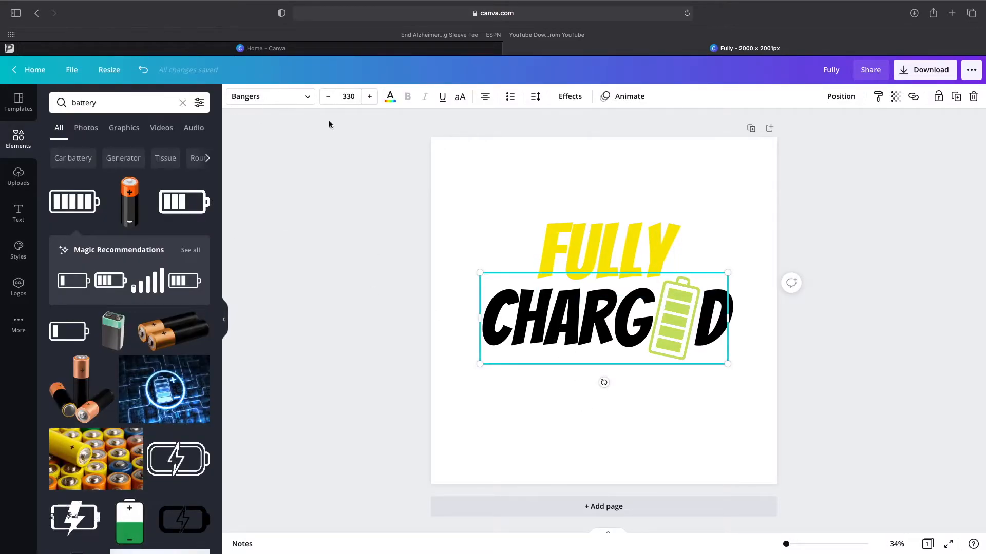
{"action": "left_click", "coordinate": [388, 98]}
{"action": "left_click", "coordinate": [144, 157]}
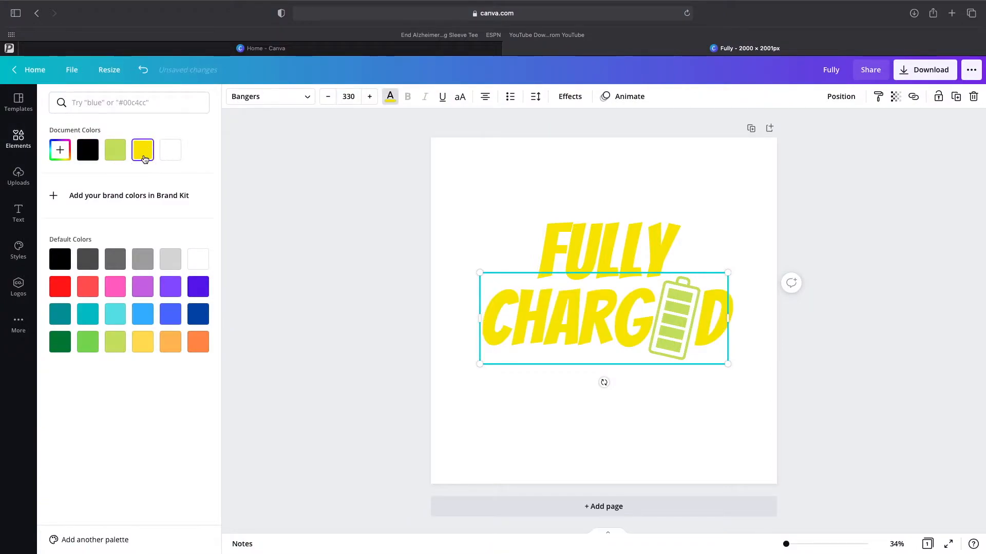
{"action": "left_click", "coordinate": [525, 430]}
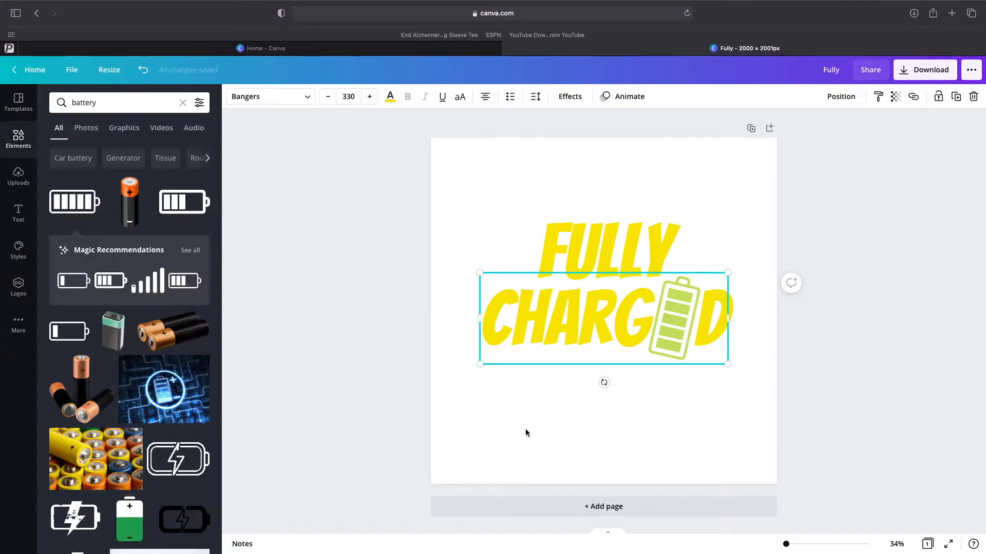
Step: Recolor the battery graphic with the default dark green and brighten it to a vivid custom green
{"action": "left_click", "coordinate": [673, 324]}
{"action": "left_click", "coordinate": [234, 97]}
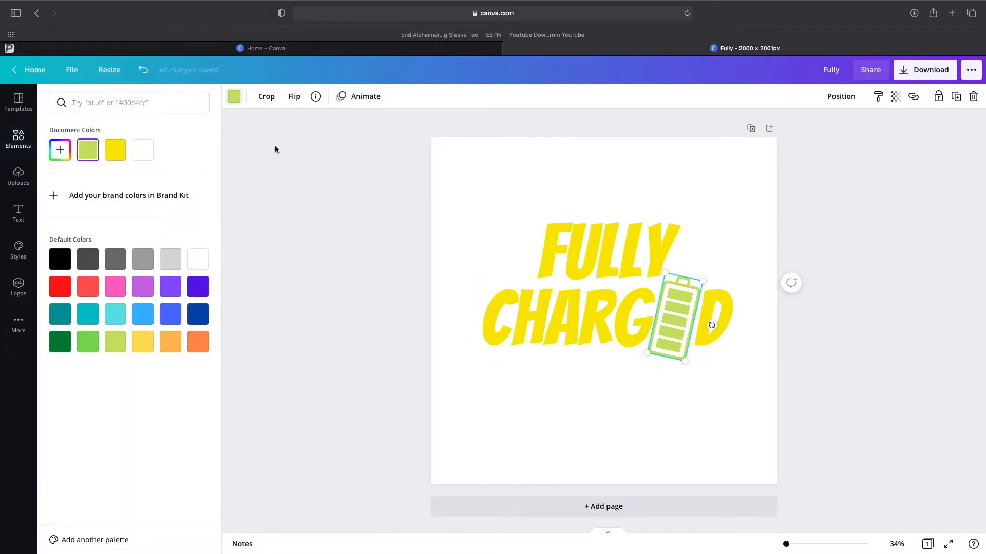
{"action": "left_click", "coordinate": [62, 344]}
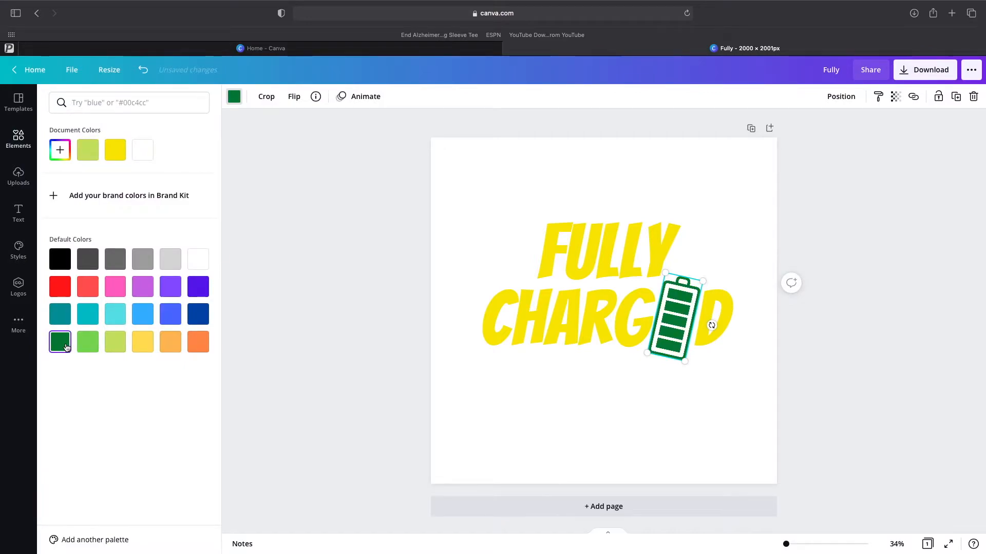
{"action": "left_click", "coordinate": [59, 149]}
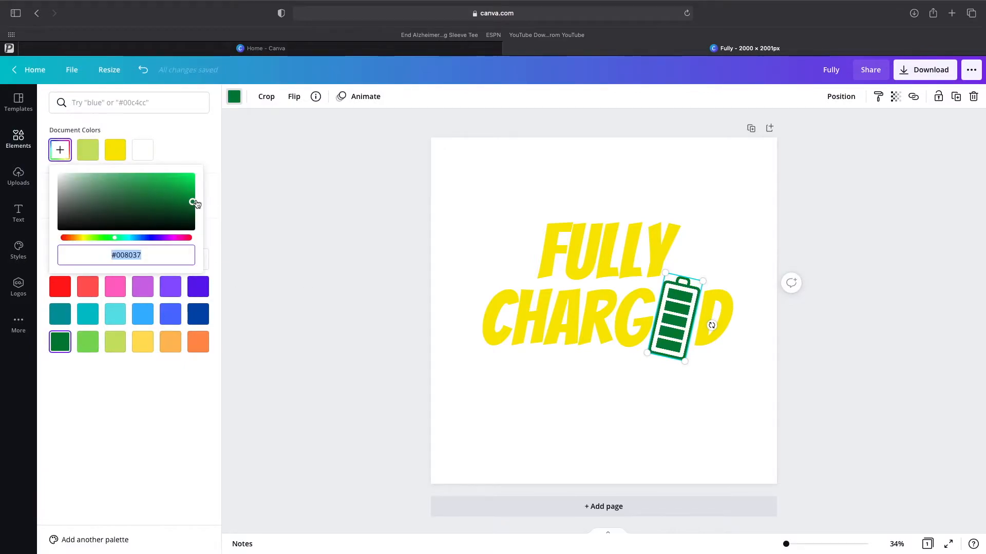
{"action": "left_click_drag", "start_coordinate": [192, 197], "coordinate": [192, 183]}
{"action": "left_click", "coordinate": [573, 409]}
{"action": "left_click", "coordinate": [605, 428]}
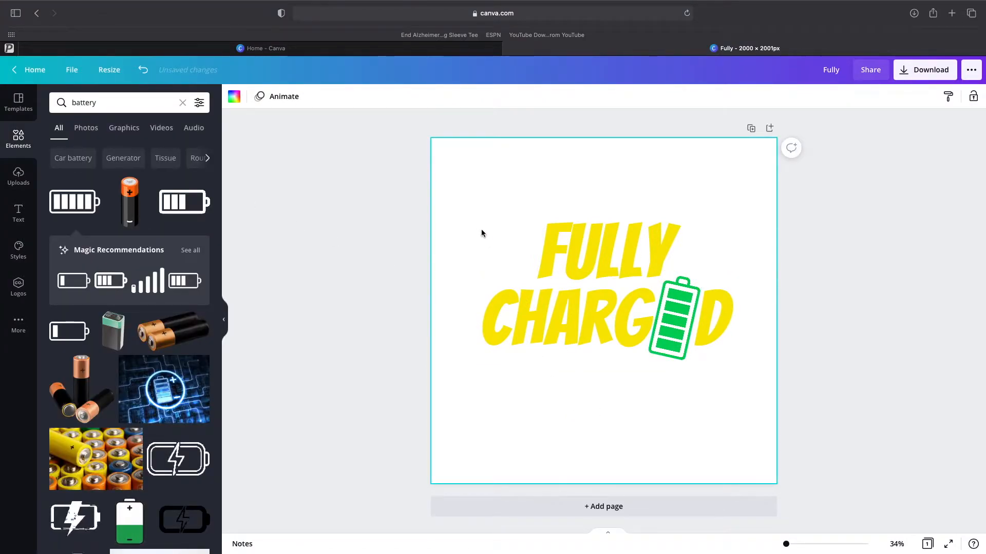
Step: Group the two text lines and move them slightly up, leaving the battery graphic in place
{"action": "left_click_drag", "start_coordinate": [479, 227], "coordinate": [638, 385]}
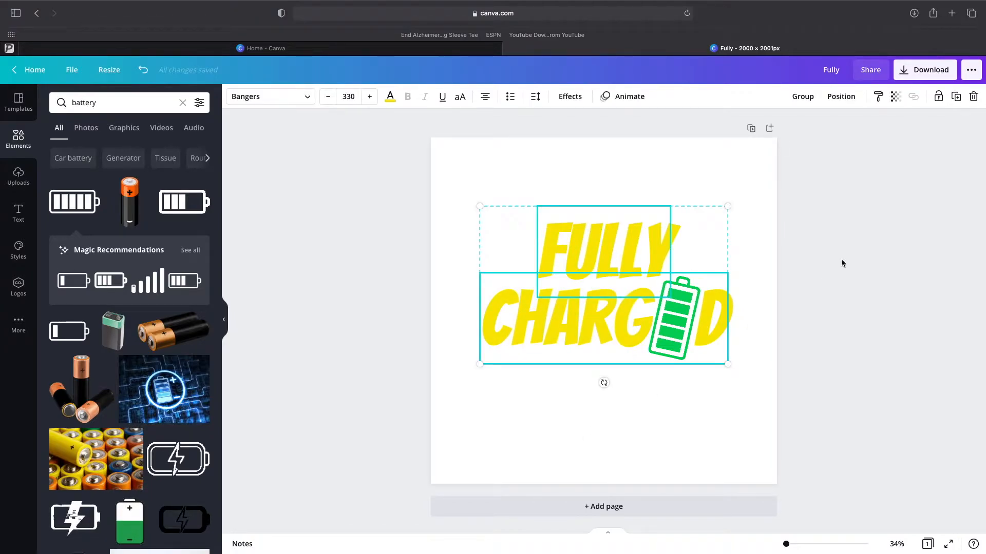
{"action": "left_click", "coordinate": [803, 97]}
{"action": "left_click", "coordinate": [639, 165]}
{"action": "left_click", "coordinate": [609, 257]}
{"action": "mouse_move", "coordinate": [610, 257]}
{"action": "left_mouse_down"}
{"action": "mouse_move", "coordinate": [639, 281]}
{"action": "mouse_move", "coordinate": [601, 257]}
{"action": "mouse_move", "coordinate": [610, 257]}
{"action": "left_mouse_up"}
{"action": "left_click", "coordinate": [712, 418]}
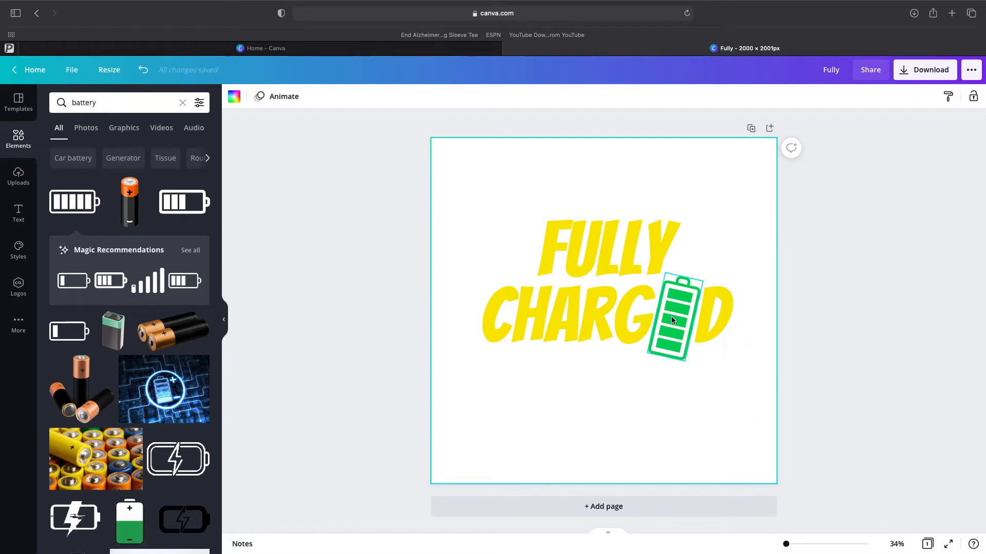
Step: Enlarge the grouped "Fully Charg d" text from two opposite corners so it fills most of the page width
{"action": "left_click_drag", "start_coordinate": [598, 310], "coordinate": [597, 310]}
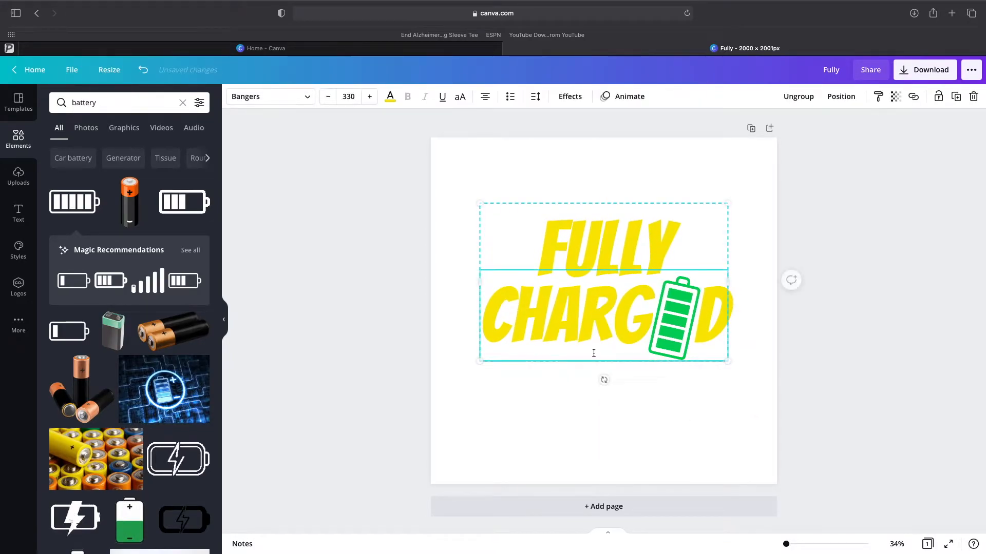
{"action": "left_click", "coordinate": [704, 422]}
{"action": "left_click", "coordinate": [501, 222]}
{"action": "left_click_drag", "start_coordinate": [482, 204], "coordinate": [458, 189]}
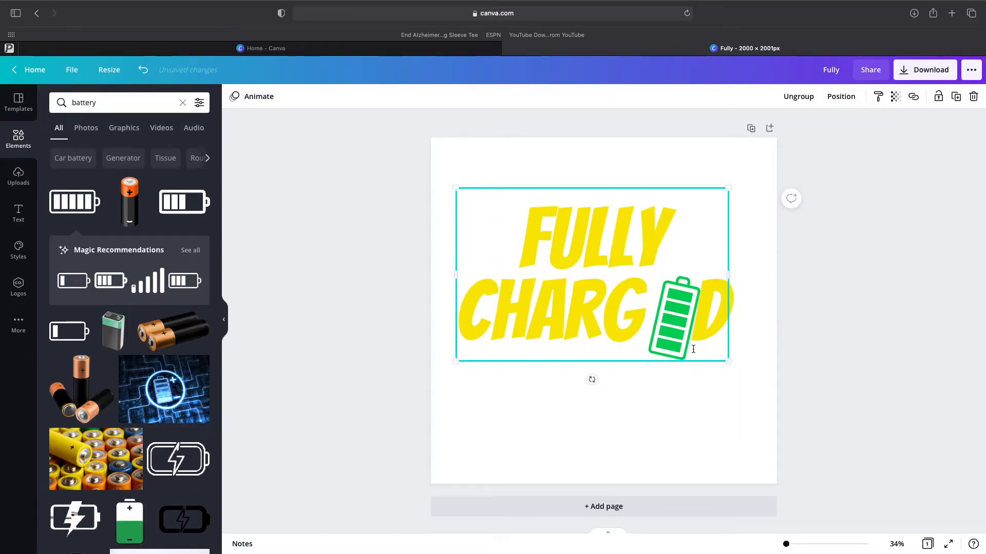
{"action": "left_click_drag", "start_coordinate": [728, 361], "coordinate": [750, 378]}
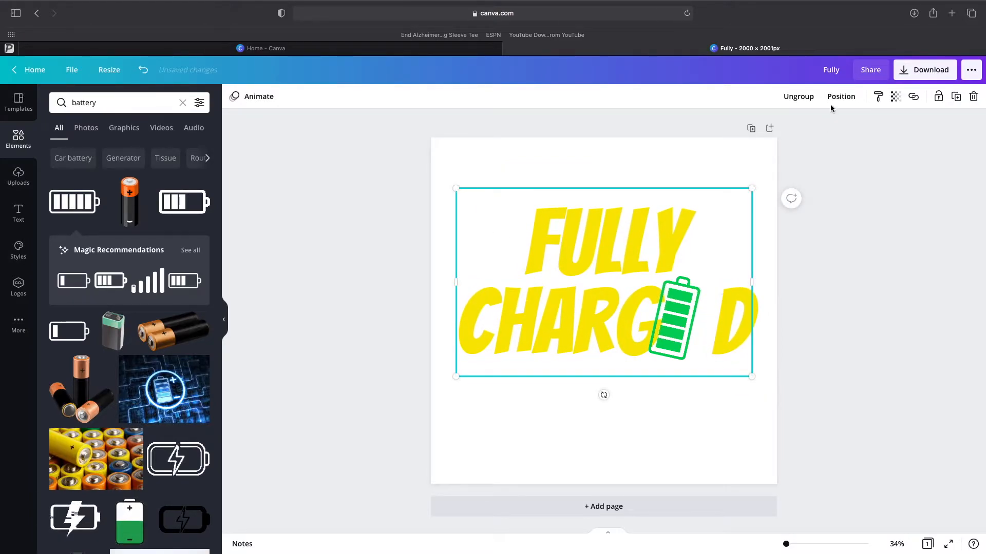
{"action": "left_click", "coordinate": [841, 96]}
{"action": "left_click", "coordinate": [718, 440]}
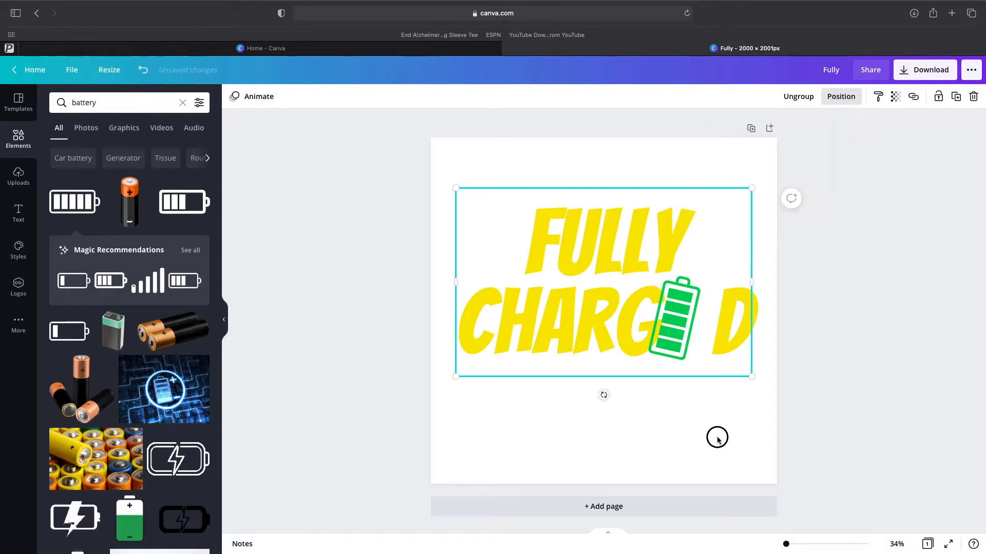
Step: Move the battery graphic into the widened gap before the D and enlarge it slightly to fit the text
{"action": "left_click", "coordinate": [683, 329]}
{"action": "left_click_drag", "start_coordinate": [683, 330], "coordinate": [696, 326]}
{"action": "left_click_drag", "start_coordinate": [701, 362], "coordinate": [706, 376]}
{"action": "left_click_drag", "start_coordinate": [691, 337], "coordinate": [694, 333]}
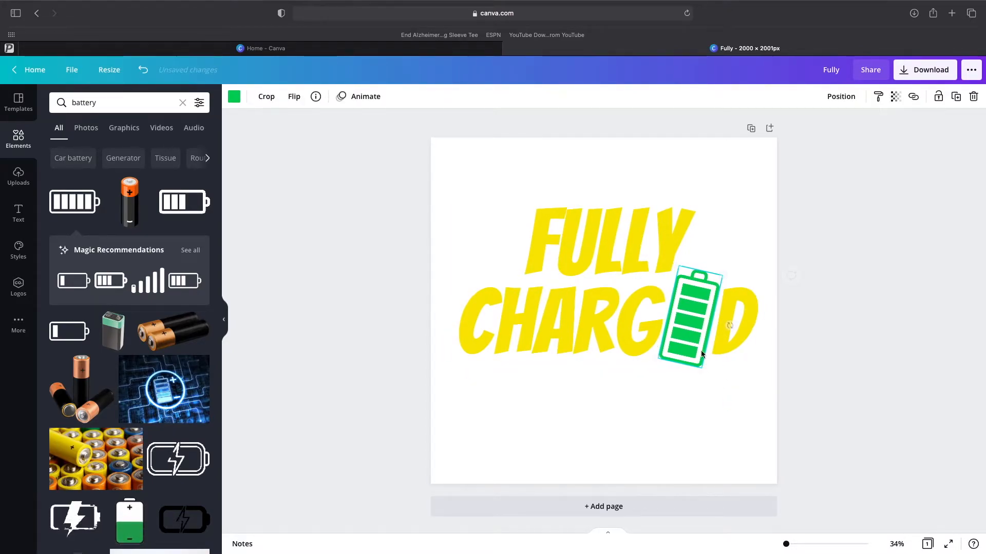
{"action": "left_click", "coordinate": [735, 437]}
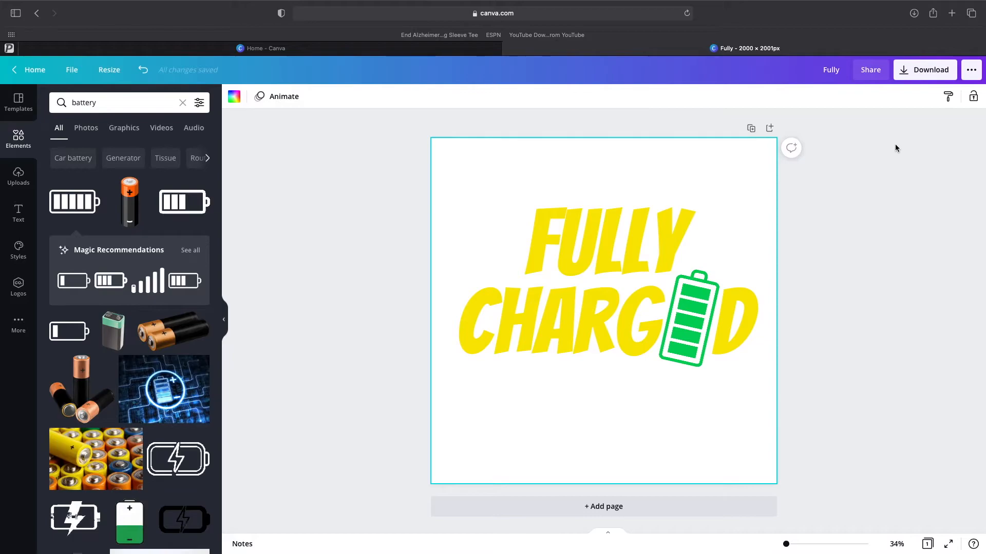
Step: Download the design as a PNG at size 1 with a transparent background and return to the editor
{"action": "left_click", "coordinate": [902, 76]}
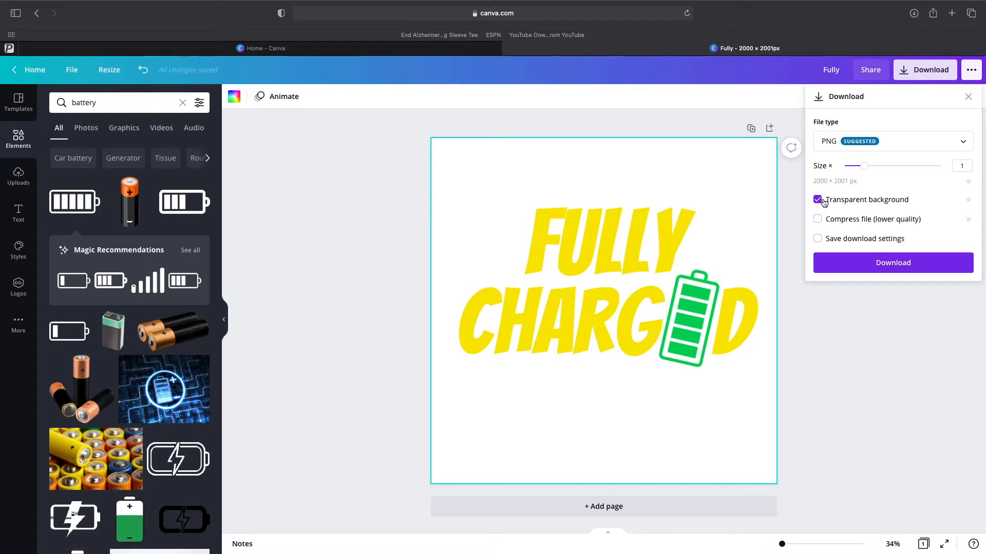
{"action": "left_click", "coordinate": [938, 271]}
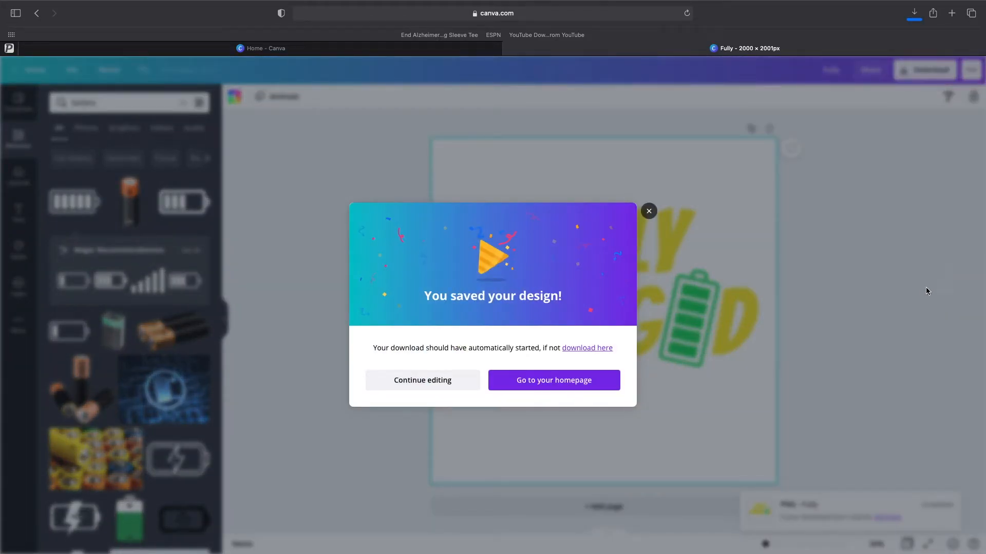
{"action": "left_click", "coordinate": [649, 212]}
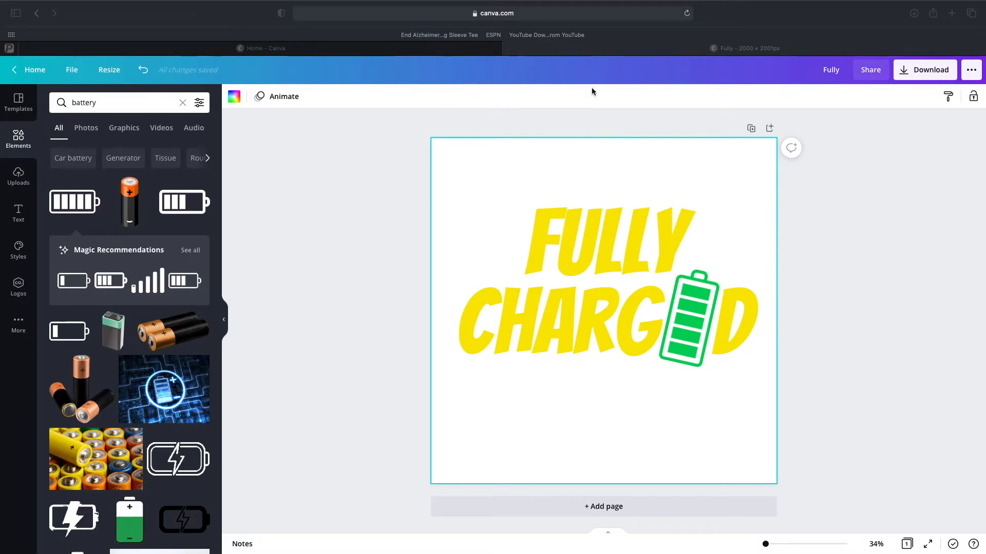
{"action": "key", "text": "ctrl+Left"}
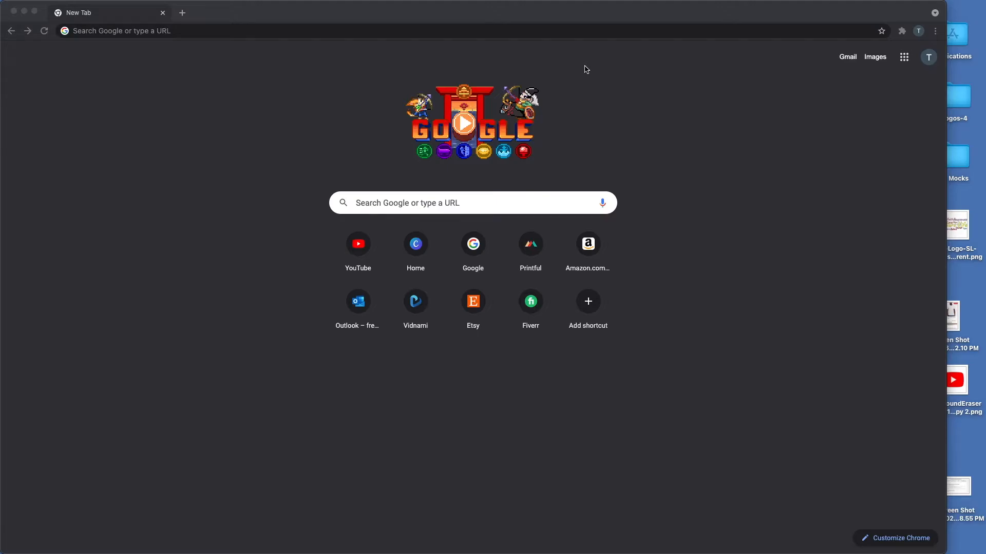
{"action": "mouse_move", "coordinate": [713, 553]}
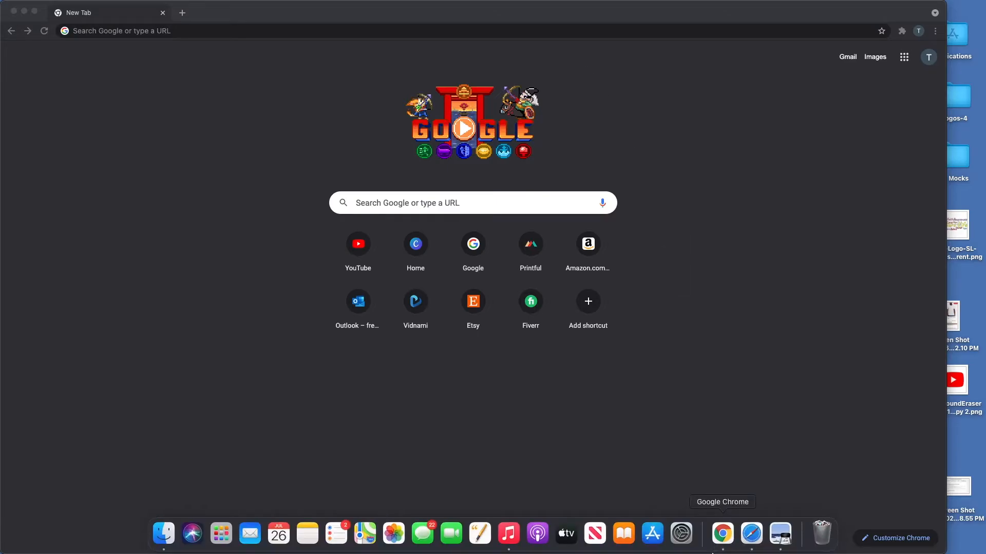
{"action": "left_click", "coordinate": [752, 536]}
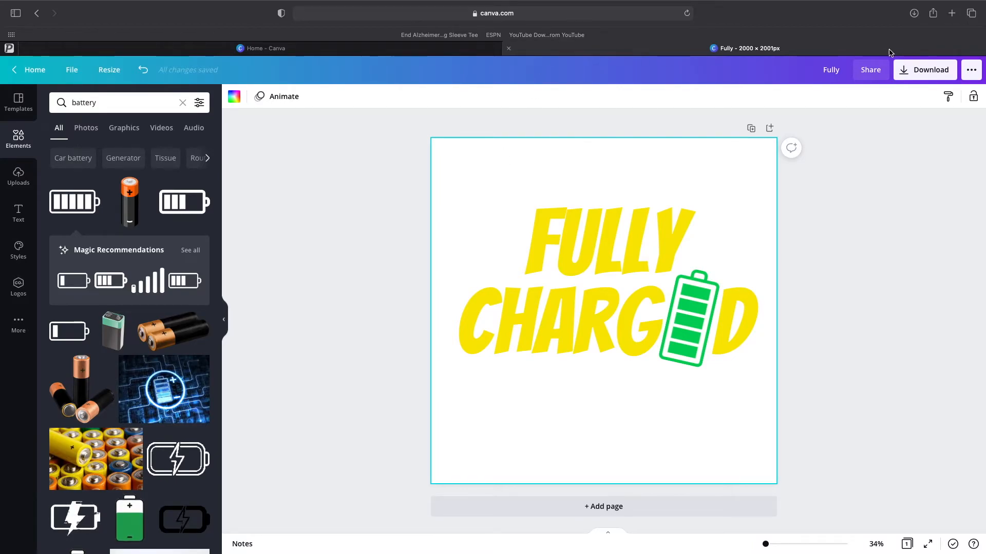
Step: Open printful.com in a new browser tab
{"action": "left_click", "coordinate": [951, 13]}
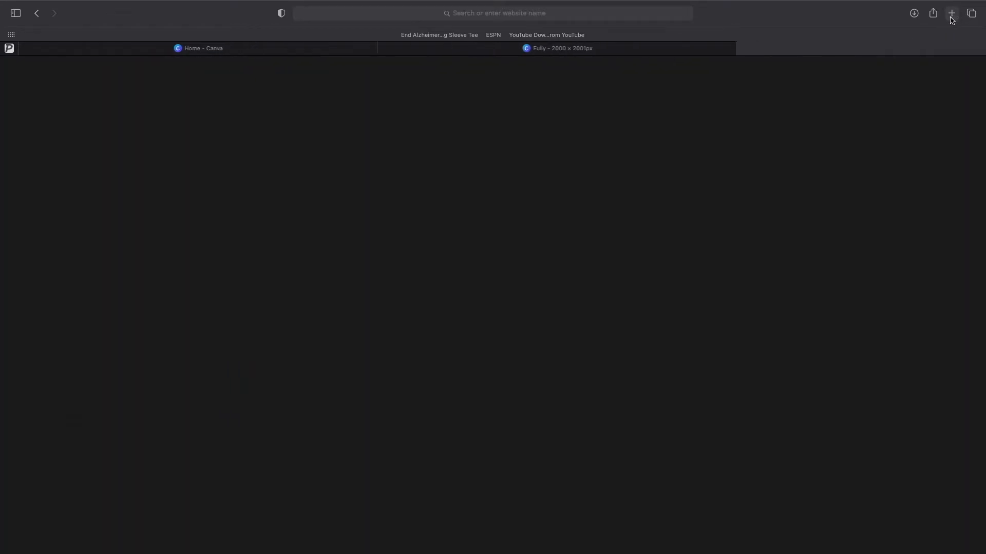
{"action": "left_click", "coordinate": [570, 16]}
{"action": "type", "text": "printful.com"}
{"action": "key", "text": "Return"}
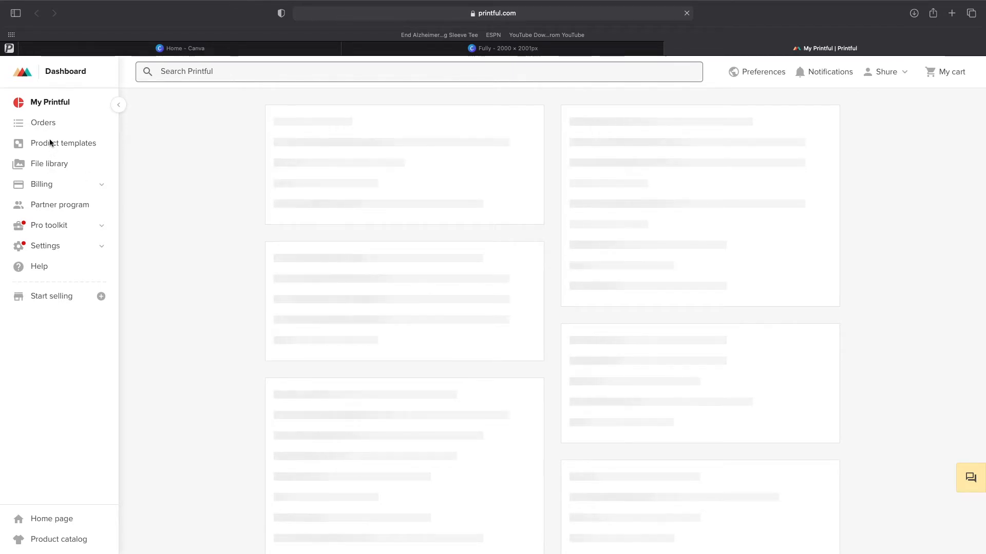
Step: Create a new Printful product template from the men's Unisex Staple T-Shirt | Bella + Canvas 3001
{"action": "left_click", "coordinate": [72, 146]}
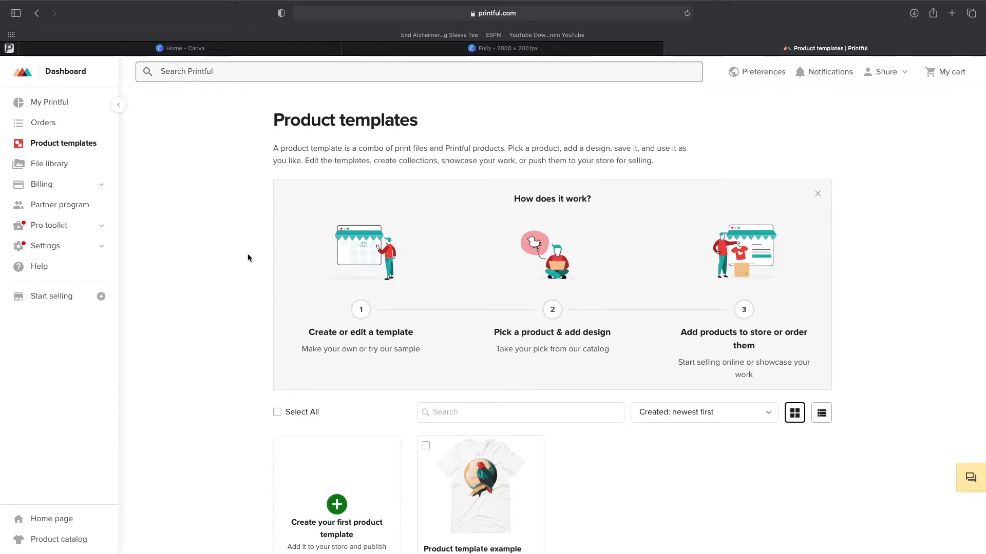
{"action": "scroll", "coordinate": [217, 242], "scroll_direction": "down", "scroll_amount": 5}
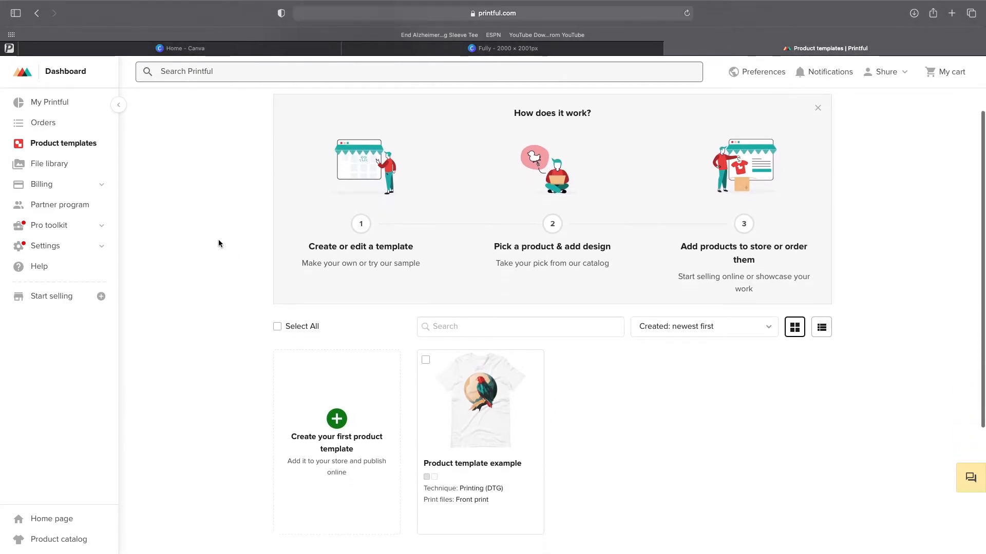
{"action": "left_click", "coordinate": [346, 373]}
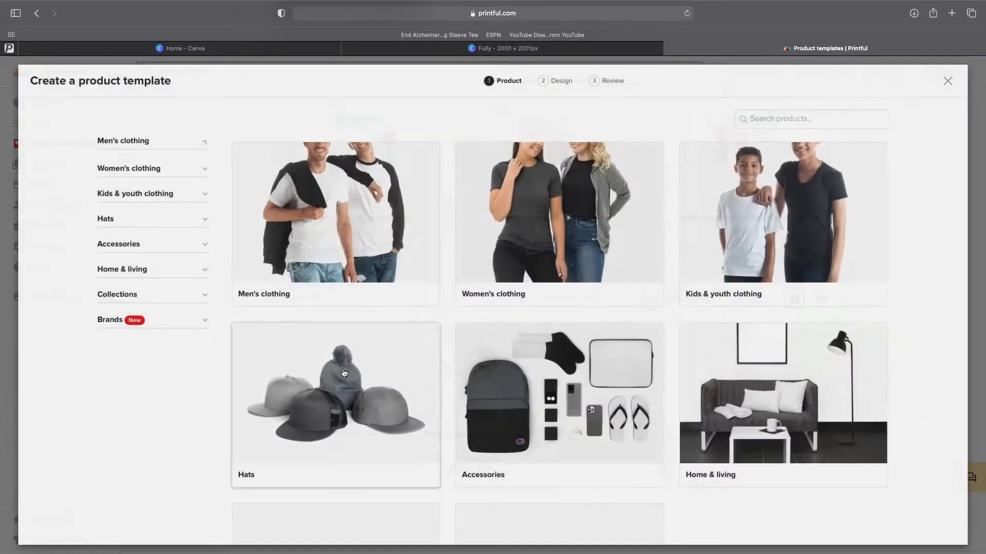
{"action": "left_click", "coordinate": [282, 235]}
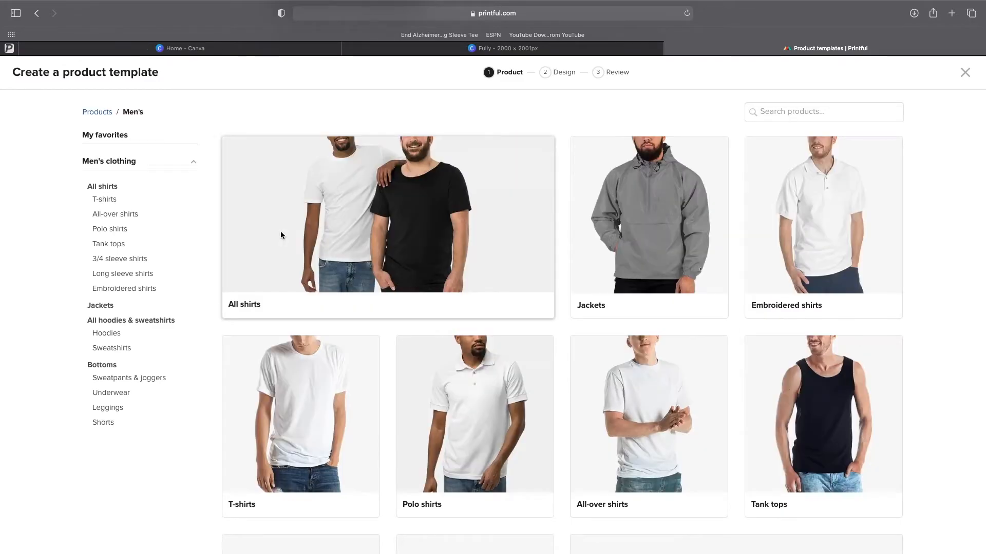
{"action": "left_click", "coordinate": [327, 358]}
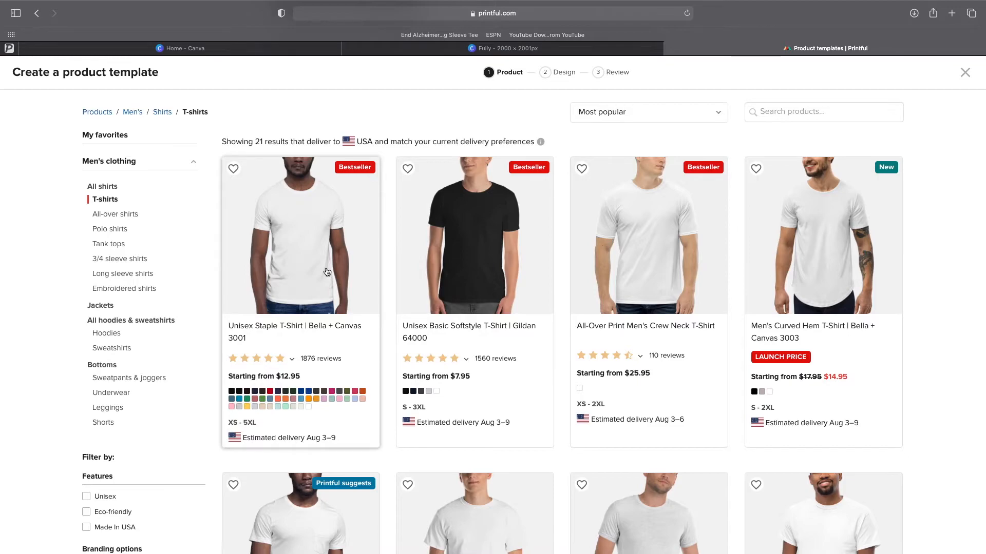
{"action": "left_click", "coordinate": [327, 272]}
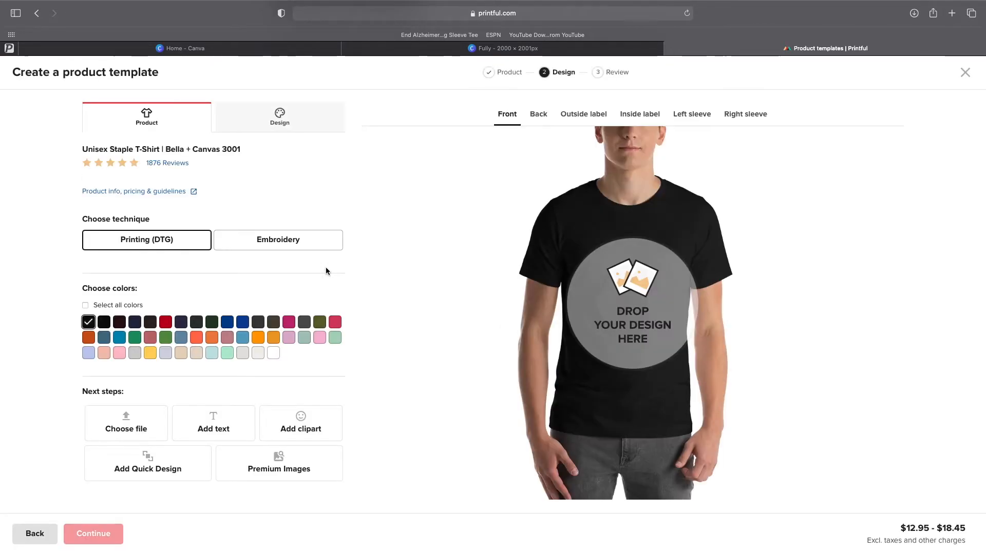
Step: Upload Fully.png from Downloads as the T-shirt's front design and move it higher on the chest
{"action": "left_click", "coordinate": [621, 298]}
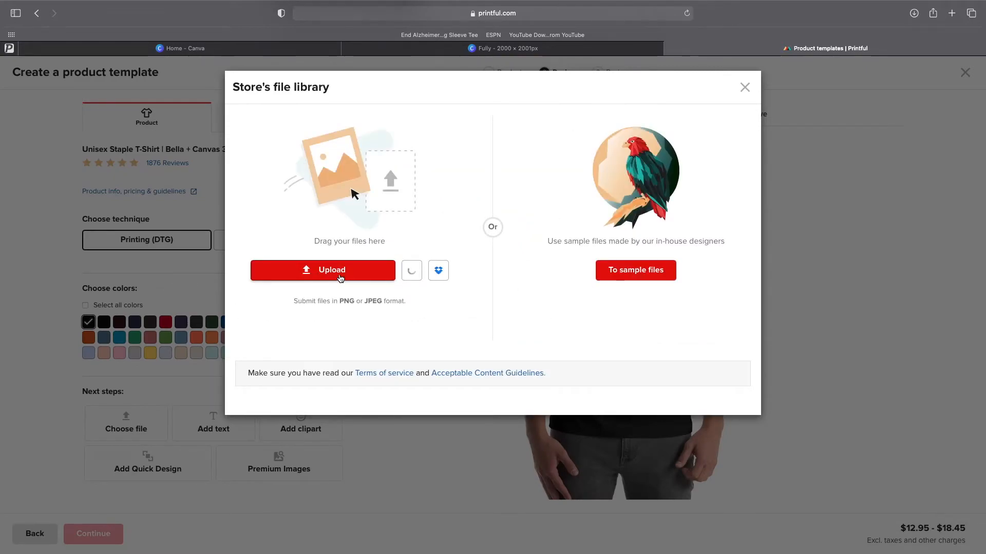
{"action": "left_click", "coordinate": [346, 274]}
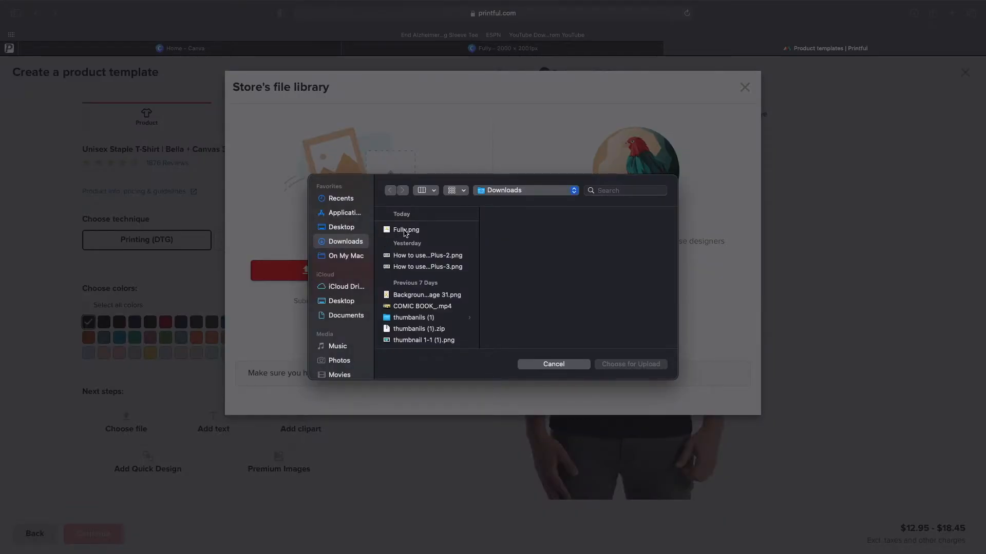
{"action": "left_click", "coordinate": [406, 232]}
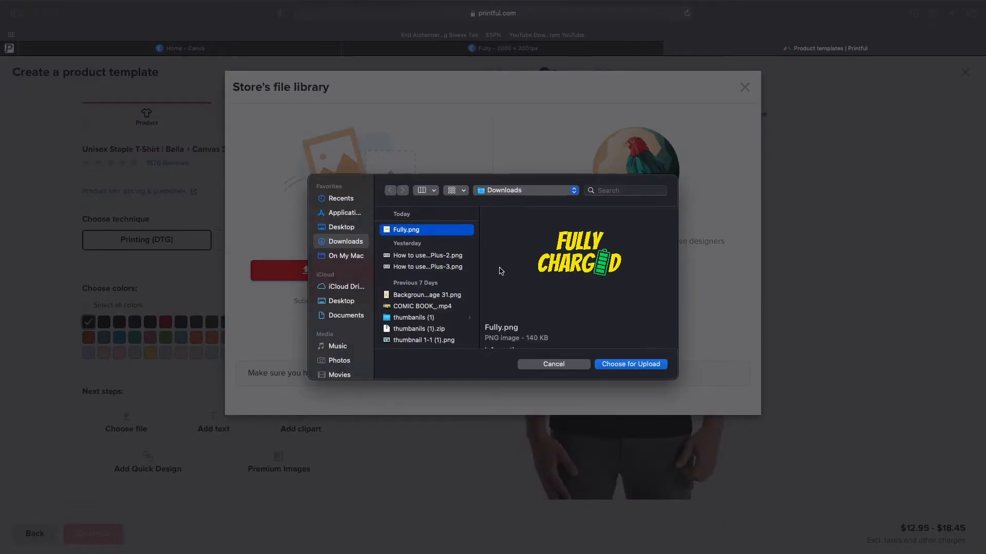
{"action": "left_click", "coordinate": [617, 366]}
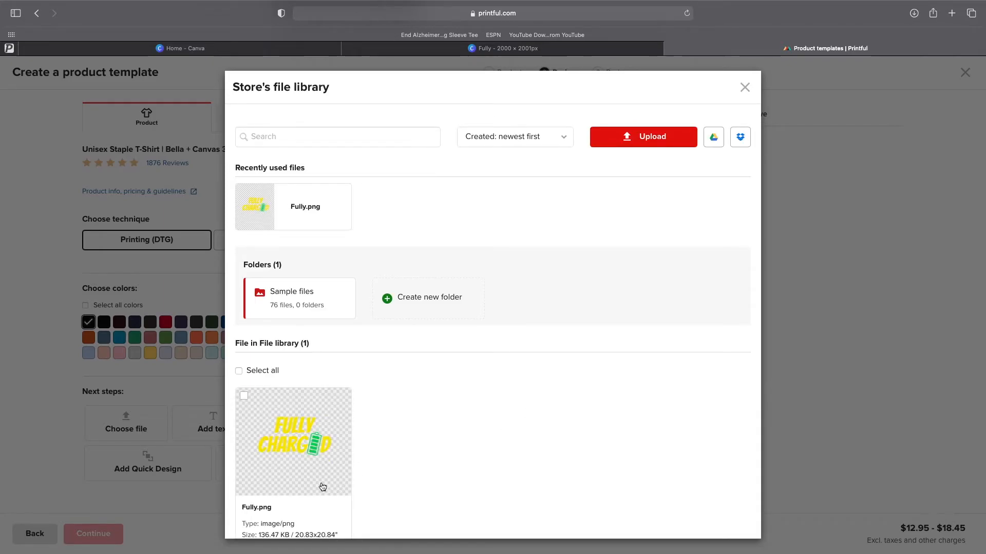
{"action": "left_click", "coordinate": [292, 441]}
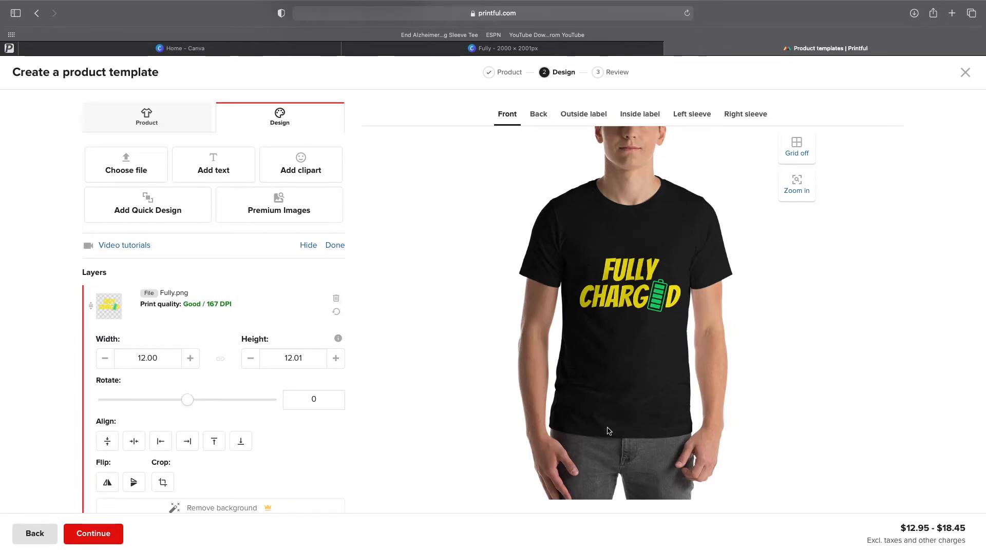
{"action": "left_click_drag", "start_coordinate": [625, 290], "coordinate": [625, 266]}
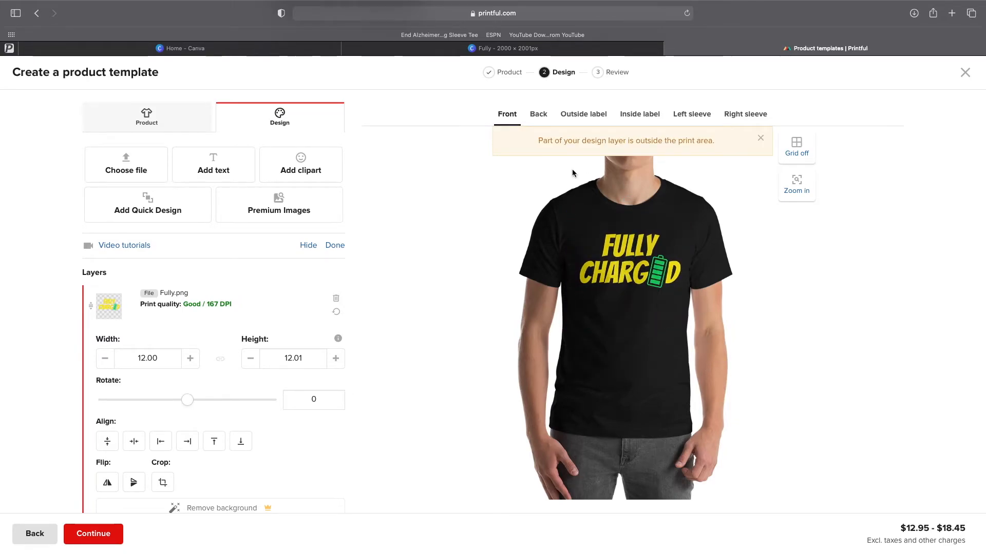
{"action": "left_click", "coordinate": [761, 138]}
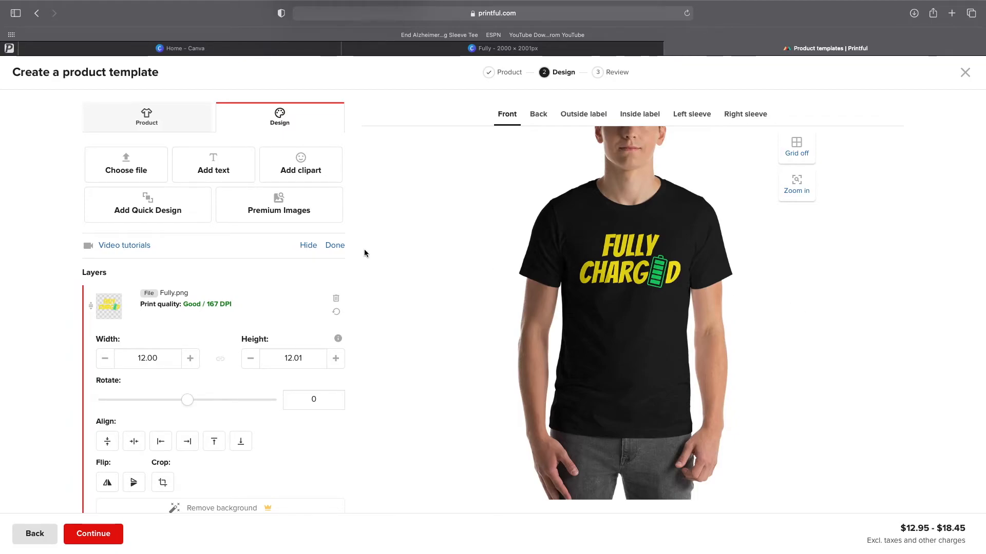
Step: Add the second black shade and the dark heather gray to the selected T-shirt colors
{"action": "left_click", "coordinate": [148, 123]}
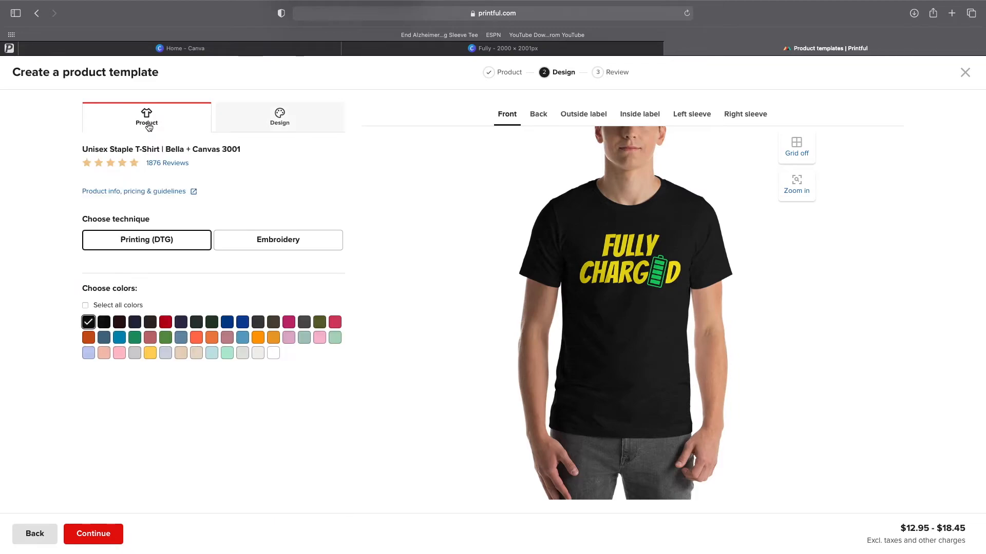
{"action": "left_click", "coordinate": [104, 323]}
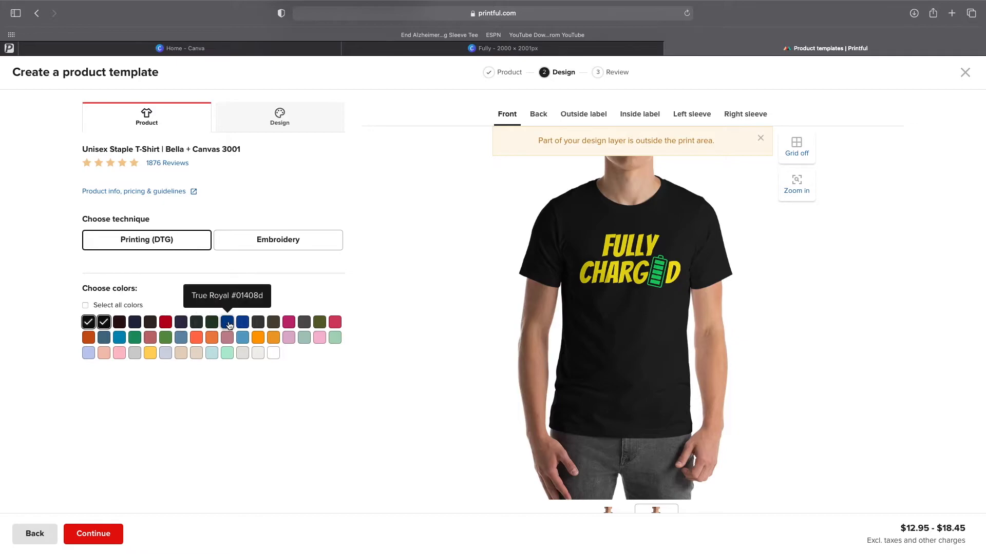
{"action": "left_click", "coordinate": [260, 324]}
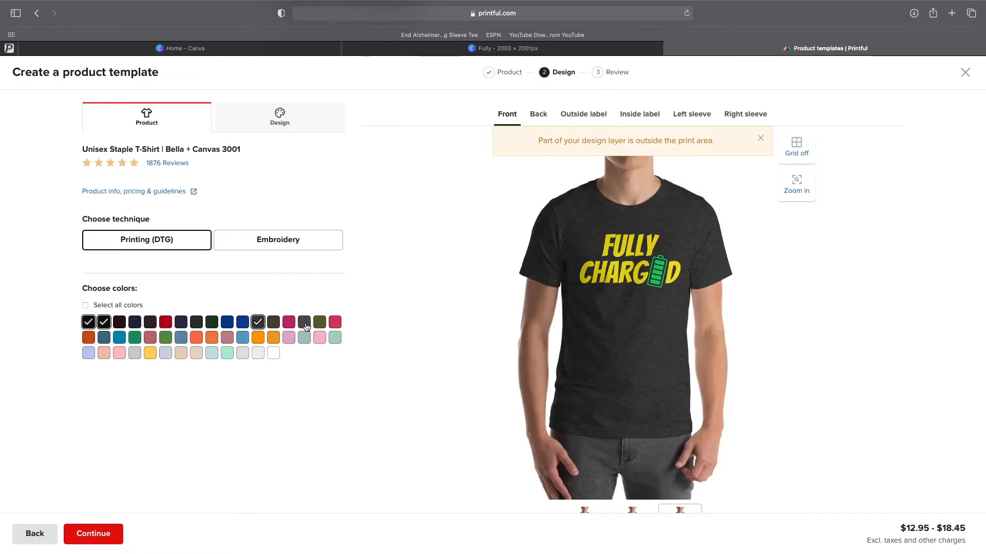
Step: Nudge the Fully.png design slightly higher on the shirt front and dismiss the print-area notices
{"action": "left_click", "coordinate": [623, 328]}
{"action": "left_click", "coordinate": [761, 138]}
{"action": "left_click", "coordinate": [707, 230]}
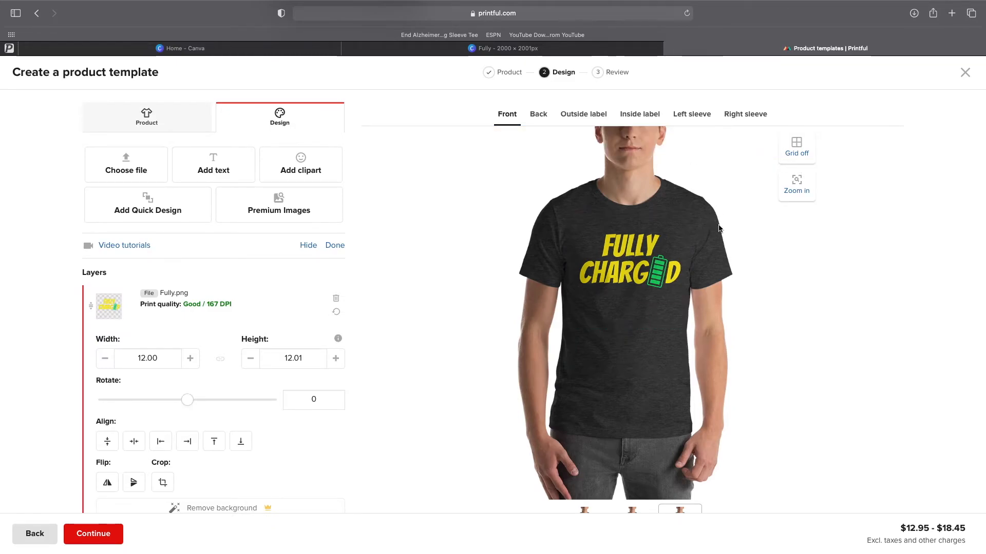
{"action": "left_click", "coordinate": [641, 260]}
{"action": "left_click", "coordinate": [713, 259]}
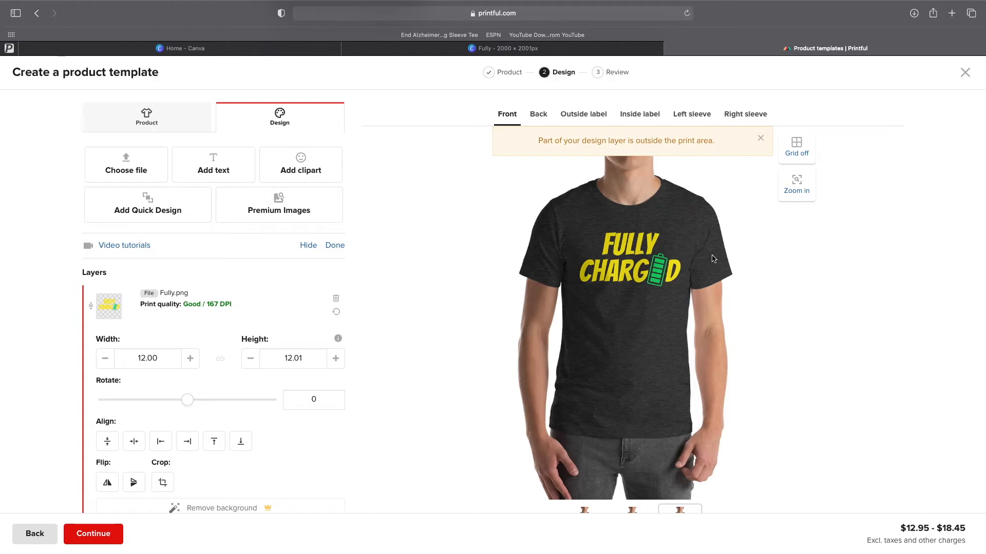
{"action": "left_click", "coordinate": [761, 138]}
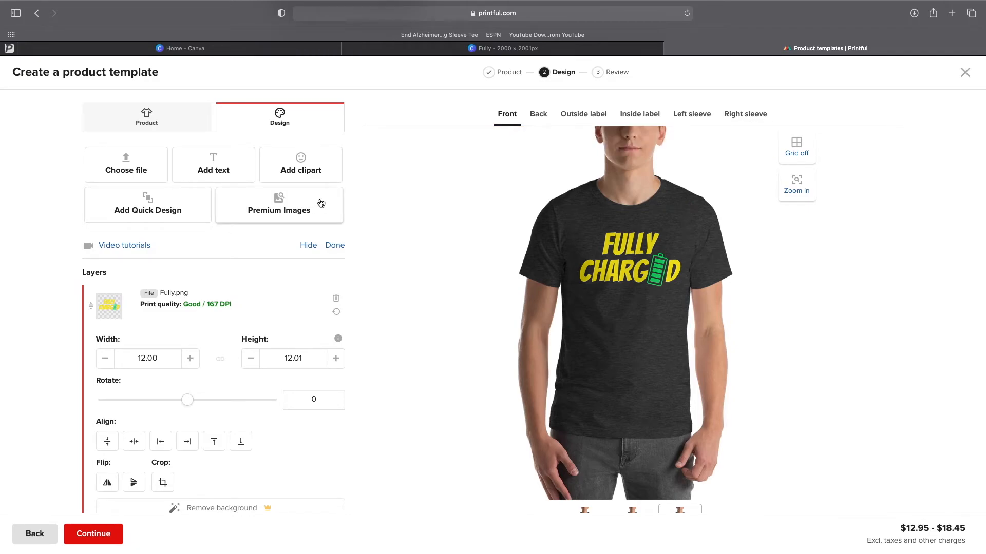
Step: Add the bright red to the selected T-shirt colors
{"action": "left_click", "coordinate": [147, 117]}
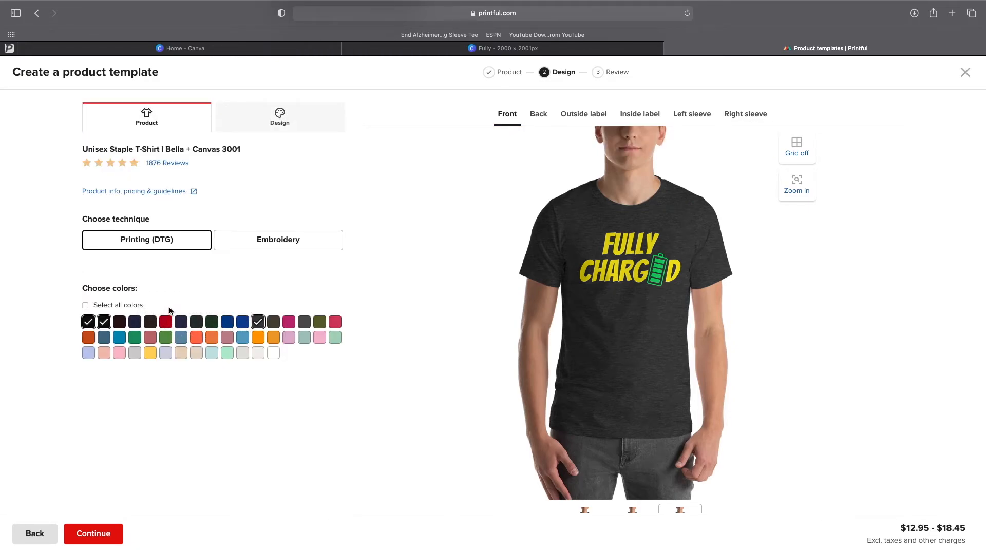
{"action": "left_click", "coordinate": [166, 322]}
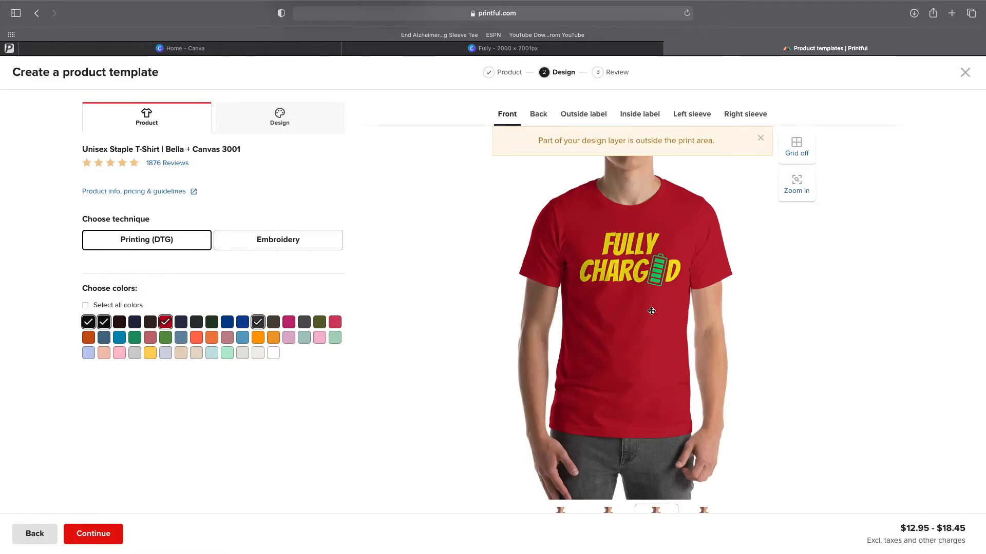
Step: Try the coral and green shirt colors with the design and deselect the green
{"action": "left_click", "coordinate": [196, 338]}
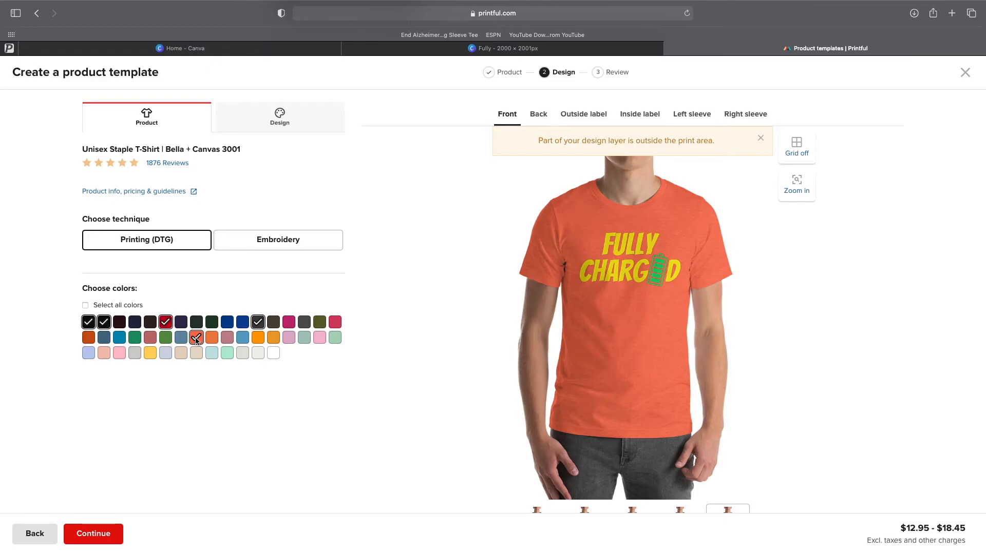
{"action": "left_click", "coordinate": [138, 340]}
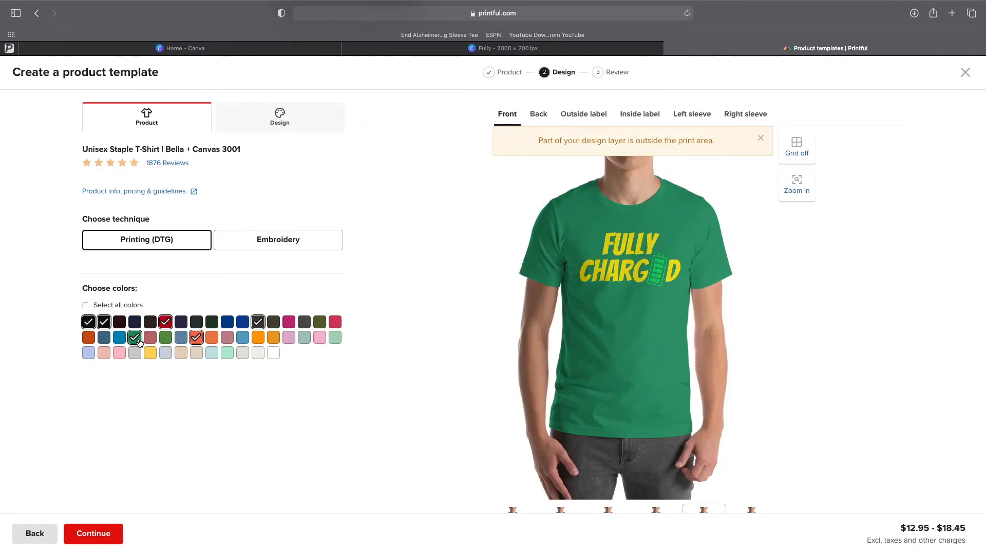
{"action": "left_click", "coordinate": [134, 339]}
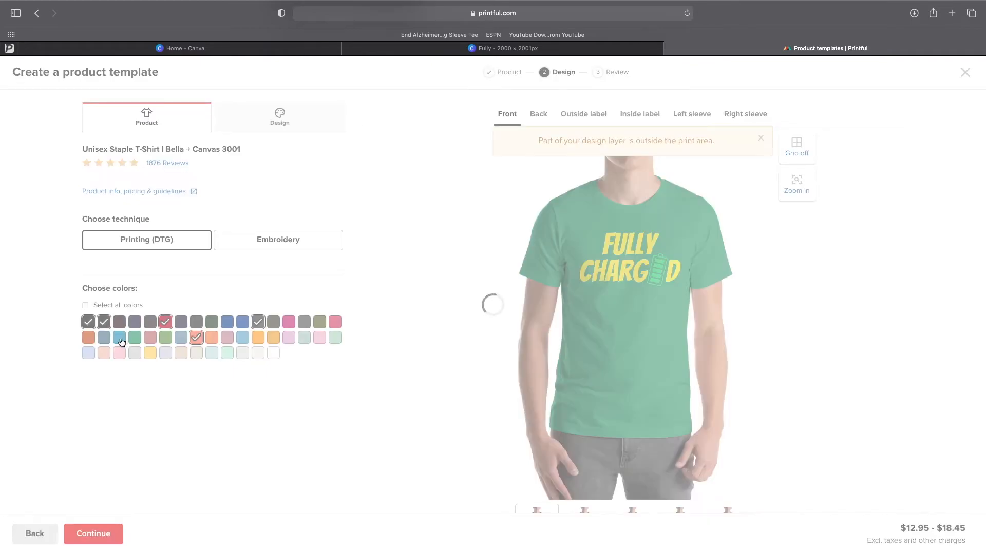
{"action": "left_click", "coordinate": [119, 338]}
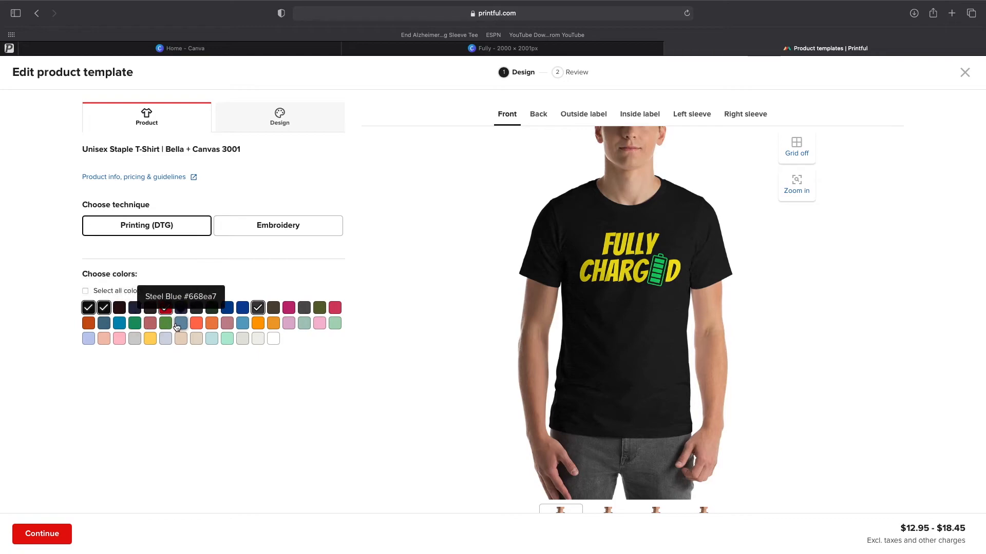
Step: Proceed to the template review, set the product template title to "Subscribe to channel" and save the template
{"action": "left_click", "coordinate": [49, 534]}
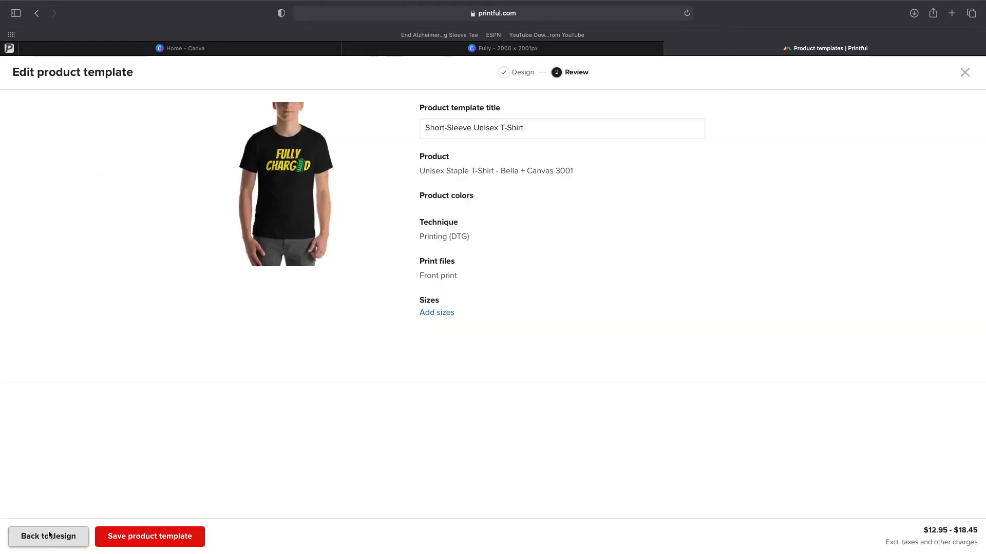
{"action": "left_click", "coordinate": [443, 124]}
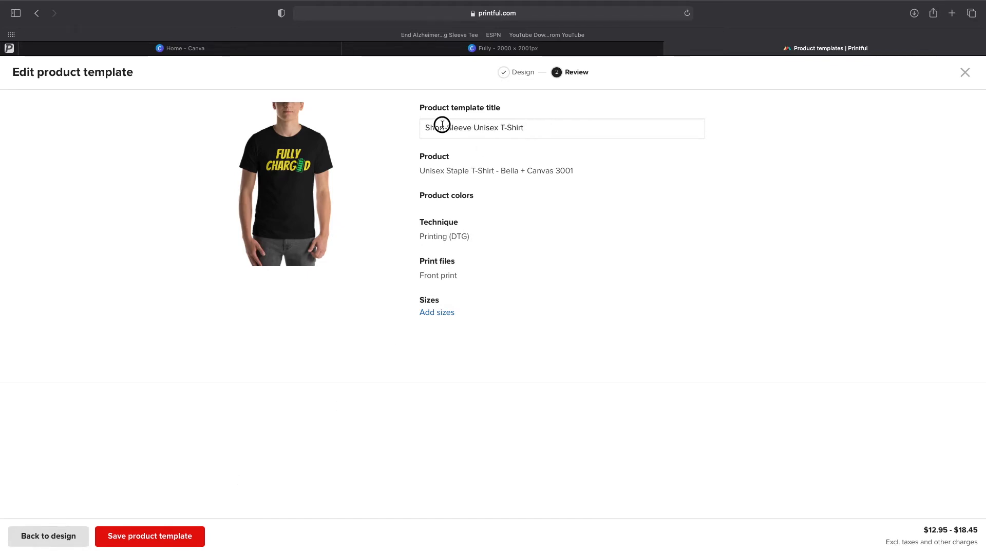
{"action": "triple_click", "coordinate": [442, 124]}
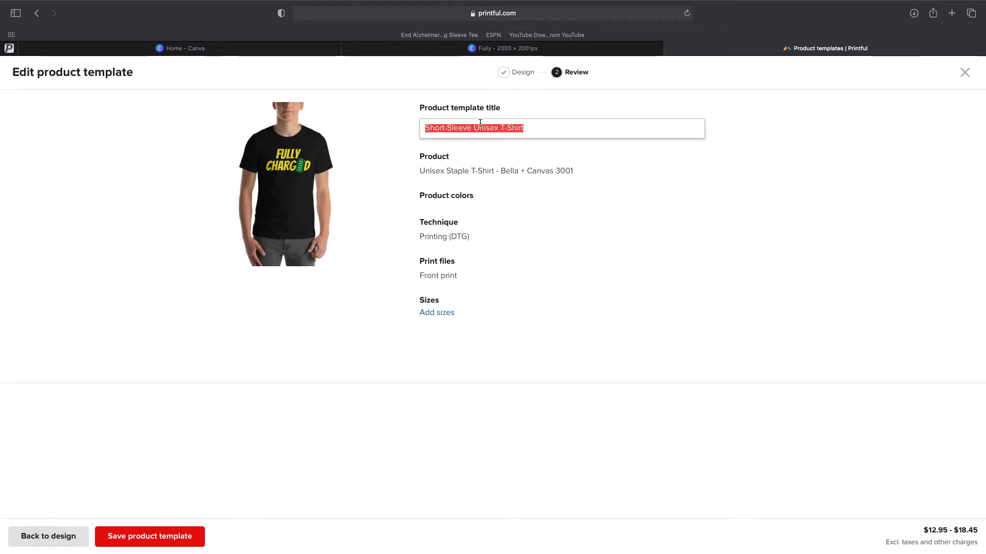
{"action": "type", "text": "F"}
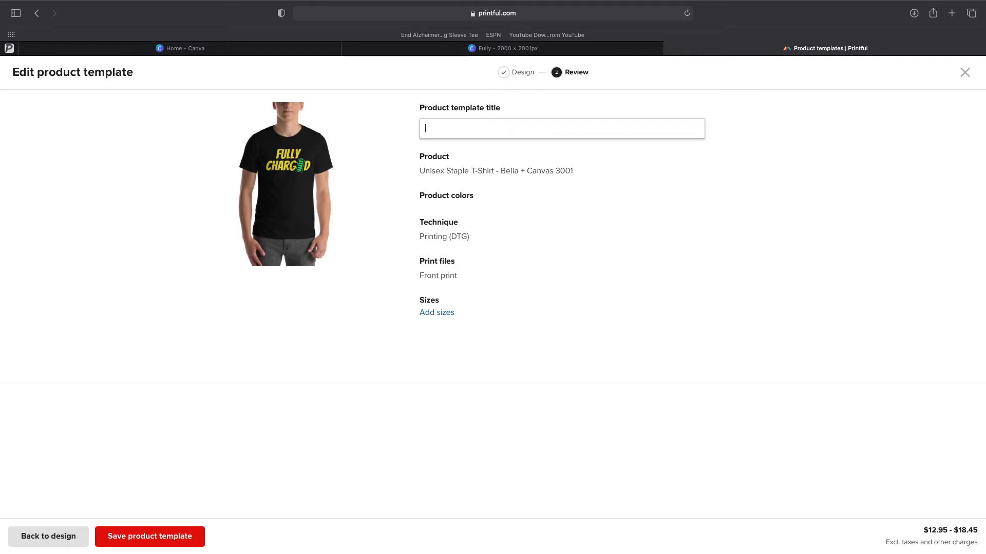
{"action": "type", "text": "Subscribe to channel"}
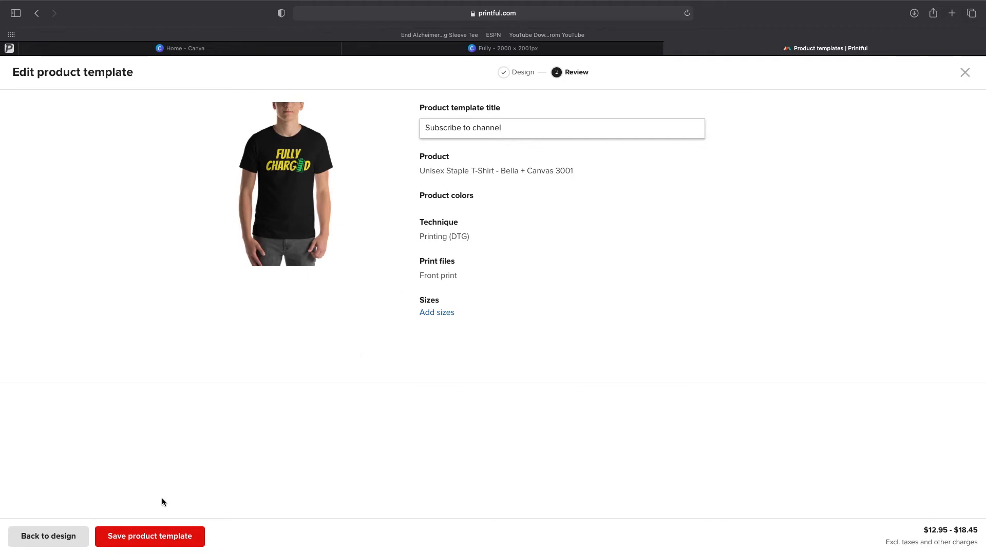
{"action": "left_click", "coordinate": [154, 537]}
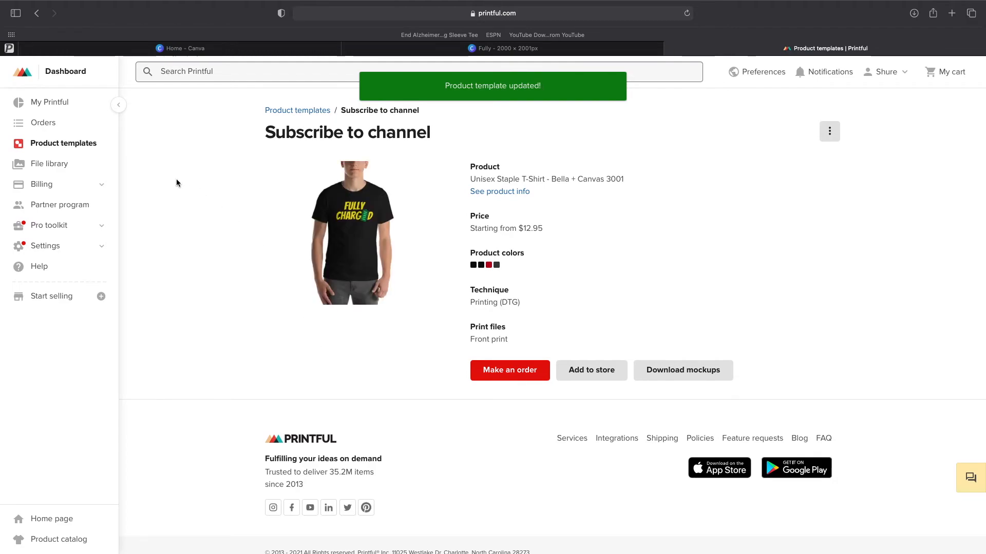
Step: Go to the product templates list and open the available actions for the "Subscribe to channel" template
{"action": "left_click", "coordinate": [81, 148]}
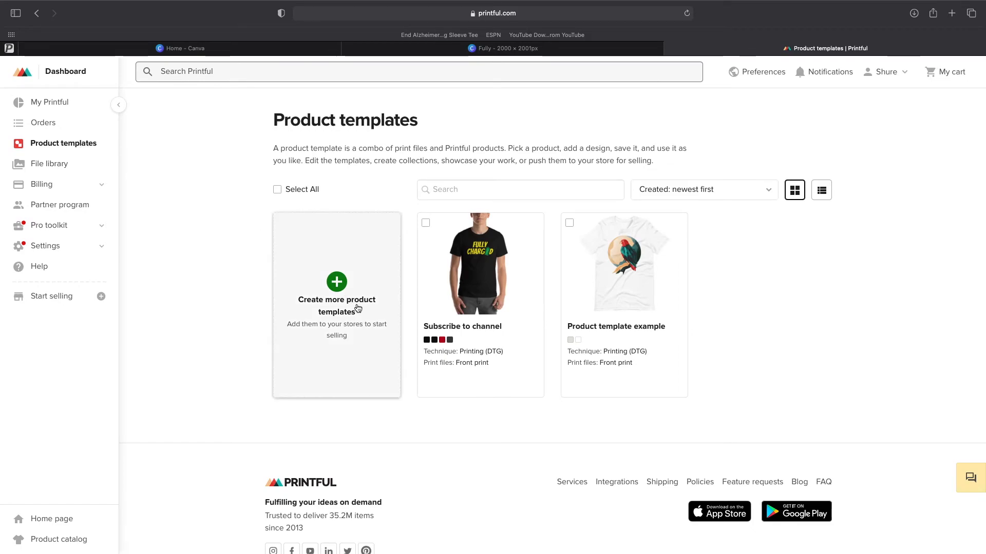
{"action": "mouse_move", "coordinate": [514, 287]}
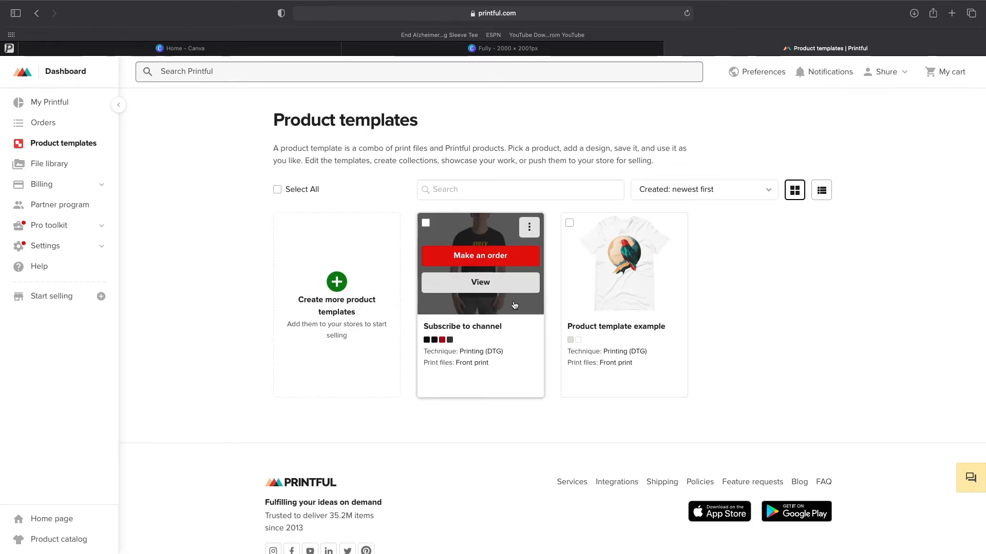
{"action": "left_click", "coordinate": [529, 227]}
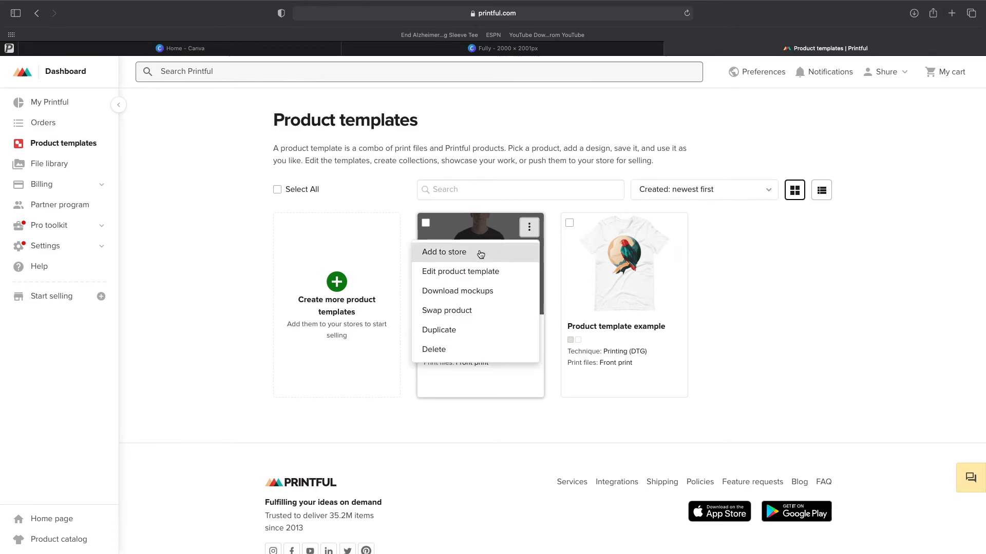